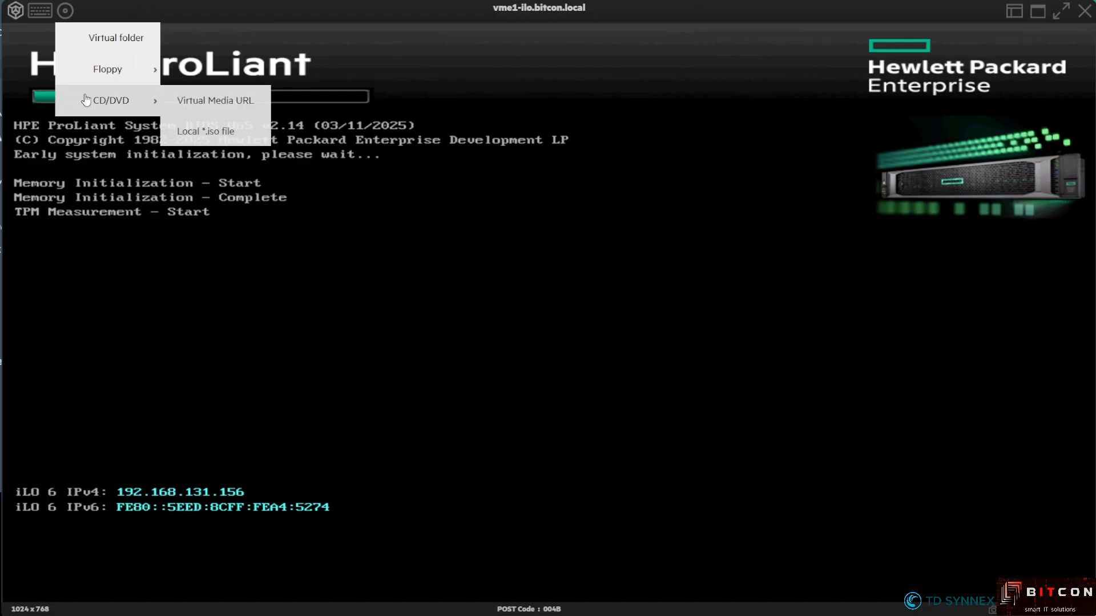
# Mount the local Ubuntu ISO file as the server's virtual CD/DVD
pyautogui.click(206, 131)
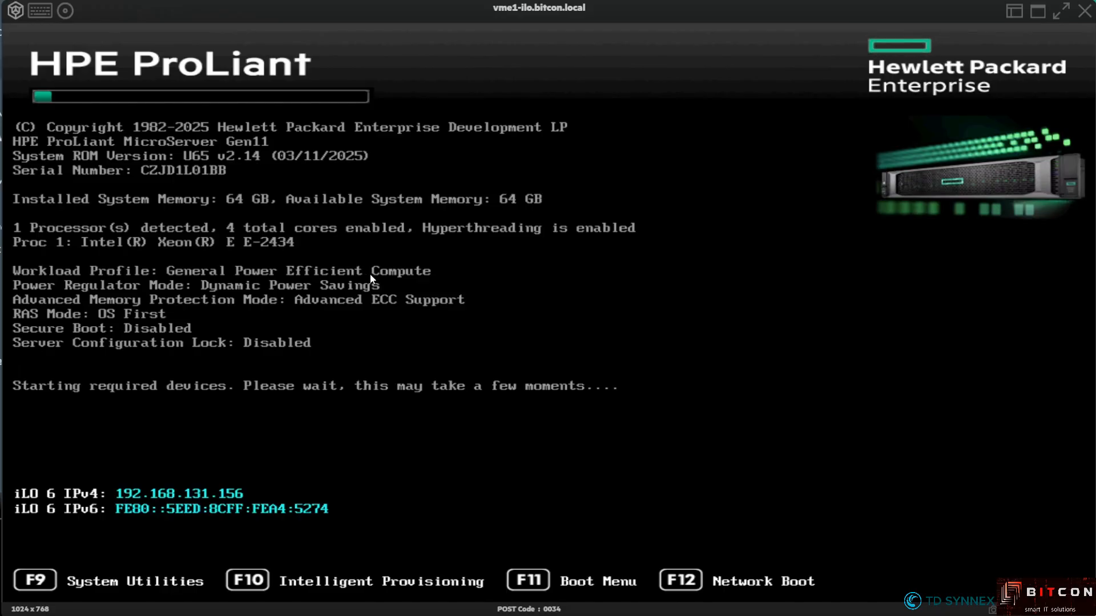
# Boot once from iLO Virtual USB 3 : iLO Virtual CD-ROM using the F11 One-Time Boot Menu
pyautogui.press('F11')
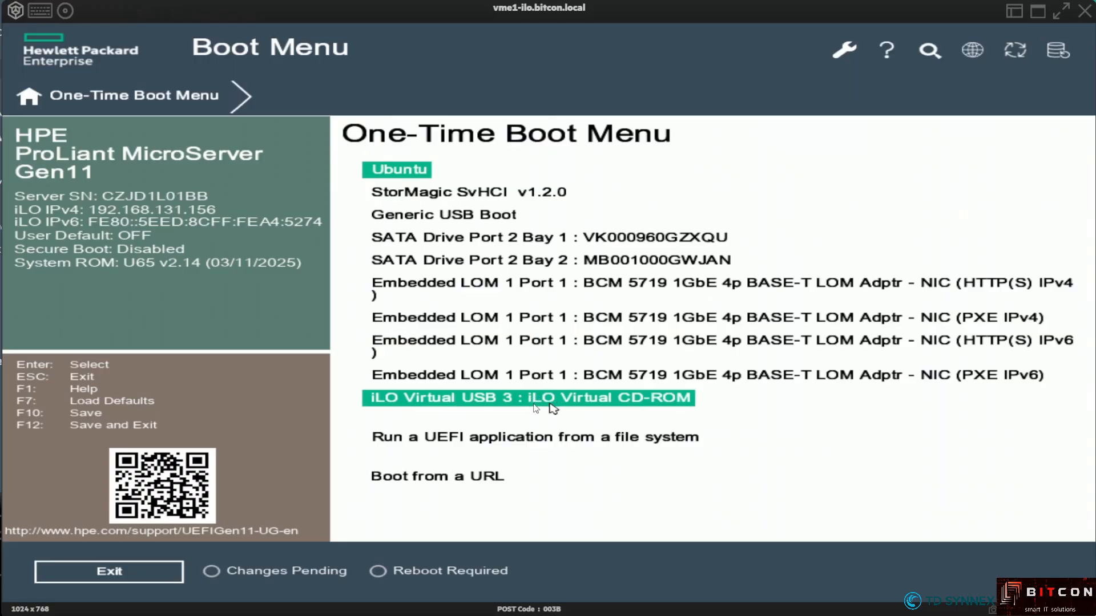
pyautogui.click(587, 398)
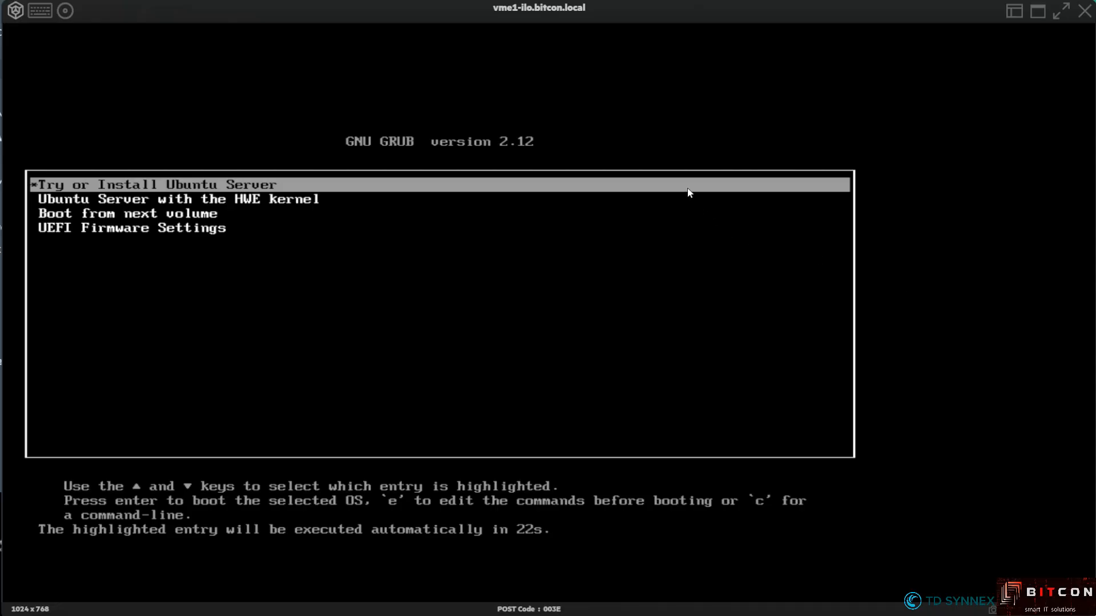
# Stop the GRUB countdown and boot Try or Install Ubuntu Server
pyautogui.press('Down')
pyautogui.press('Up')
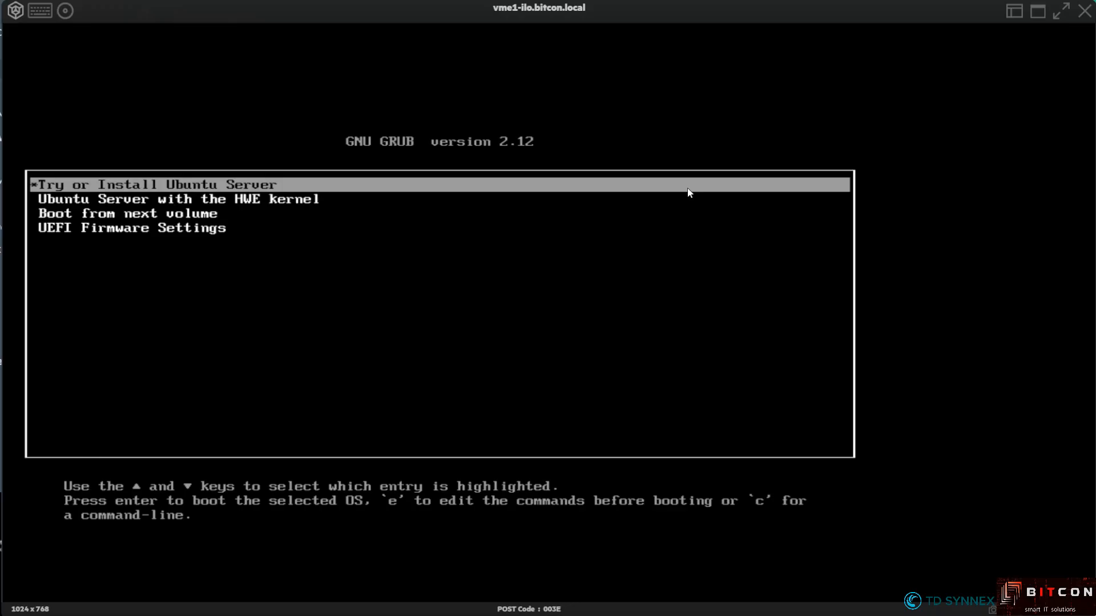
pyautogui.press('Return')
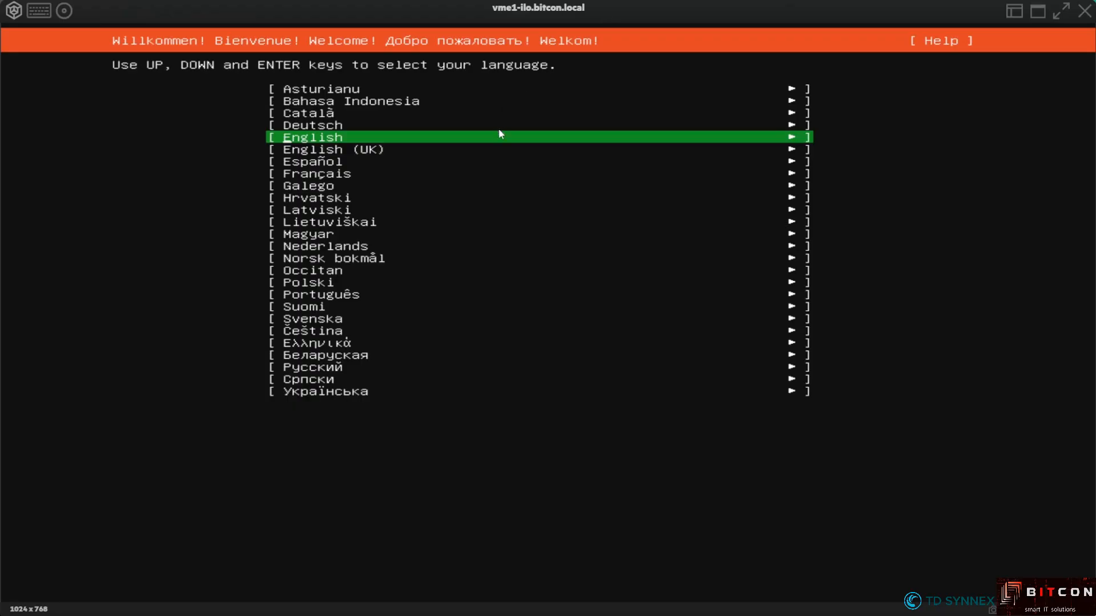
# Choose English as the installer language
pyautogui.press('Down')
pyautogui.press('Up')
pyautogui.press('Return')
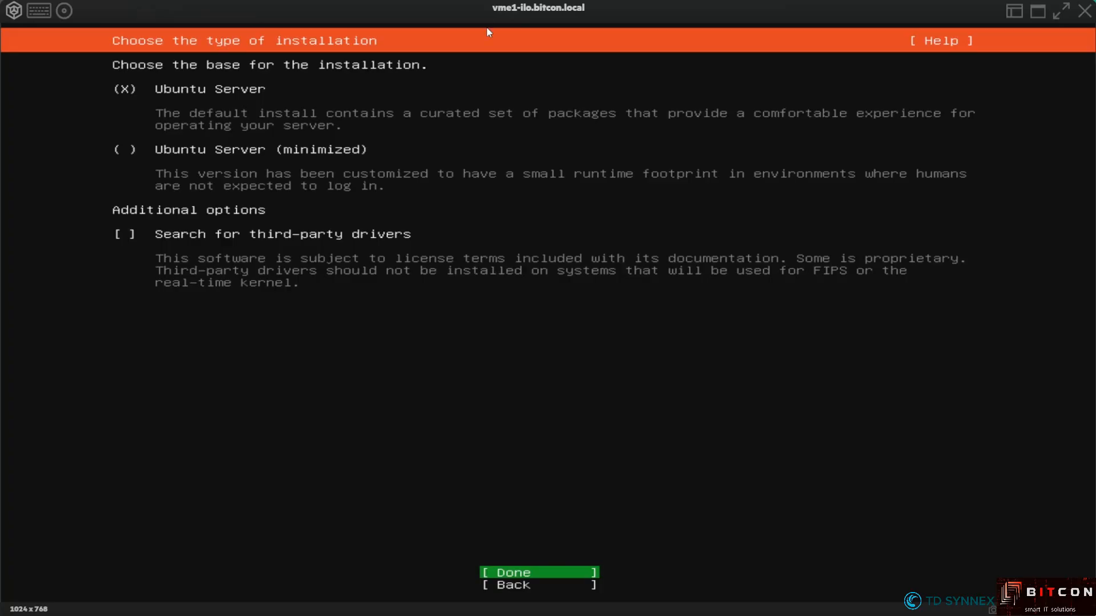
# Review the keyboard configuration and accept the English (US) layout
pyautogui.press('Down')
pyautogui.press('Return')
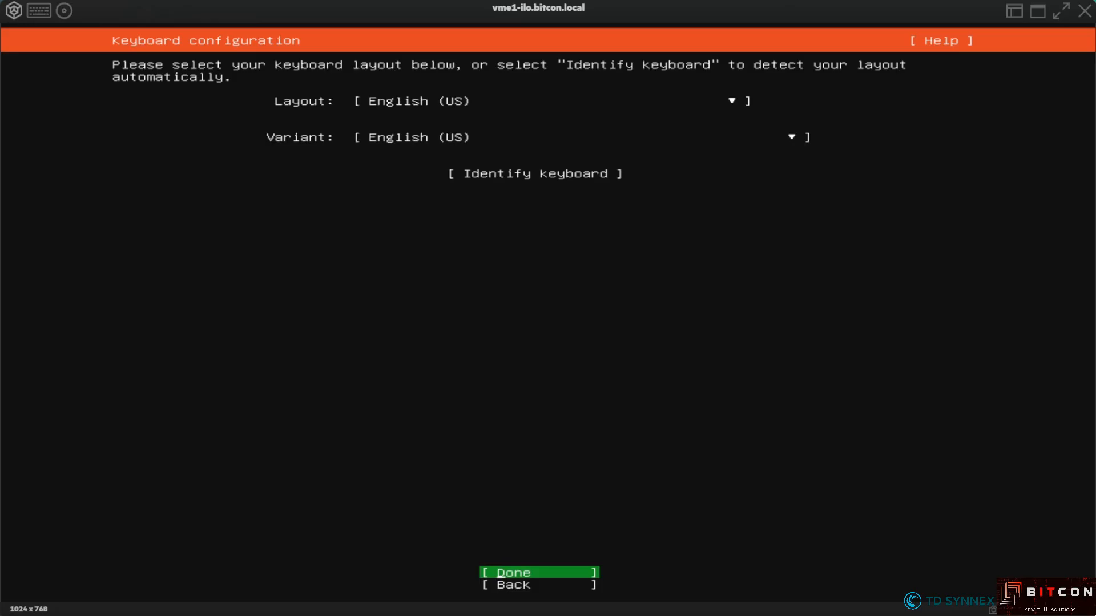
pyautogui.press('Down')
pyautogui.press('Up')
pyautogui.press('Return')
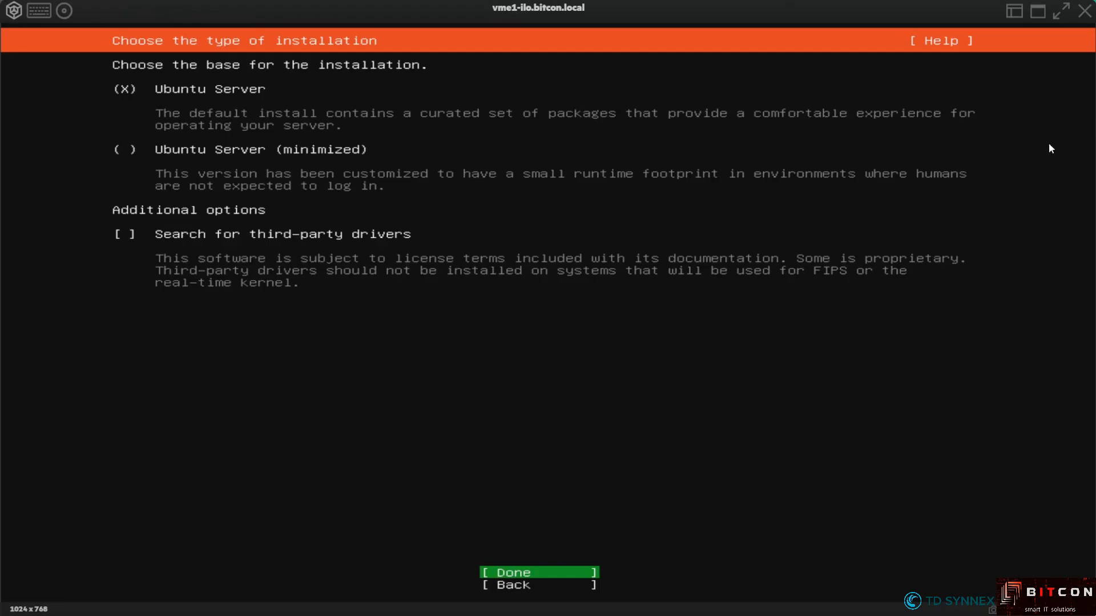
# Accept the standard Ubuntu Server installation type
pyautogui.press('Down')
pyautogui.press('Up')
pyautogui.press('Return')
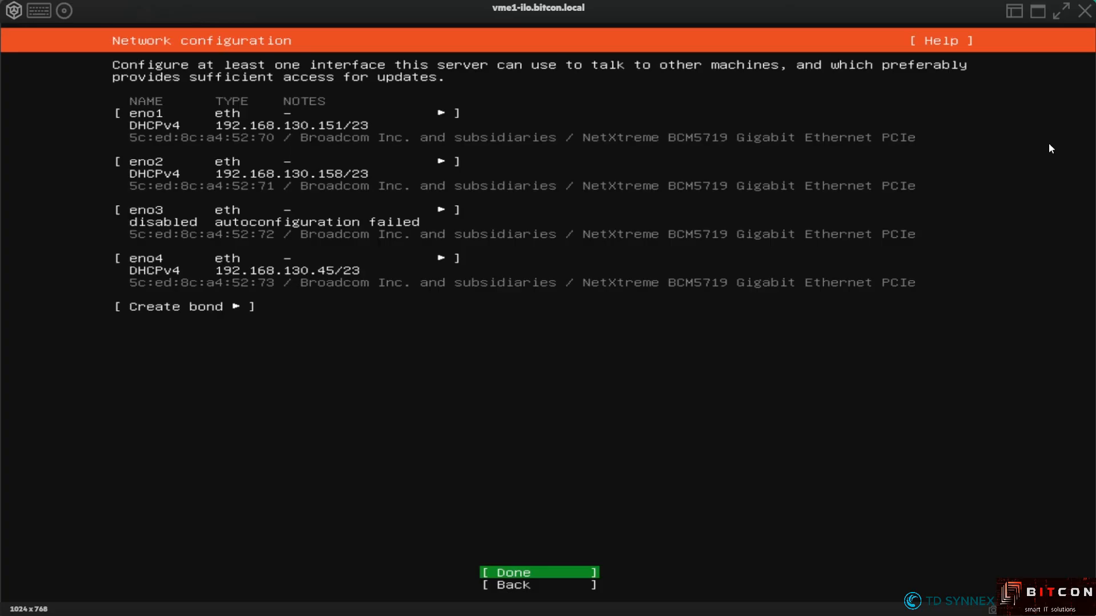
# Open the action menu for network interface eno1
pyautogui.press('Up')
pyautogui.press('Up')
pyautogui.press('Up')
pyautogui.press('Up')
pyautogui.press('Up')
pyautogui.press('Up')
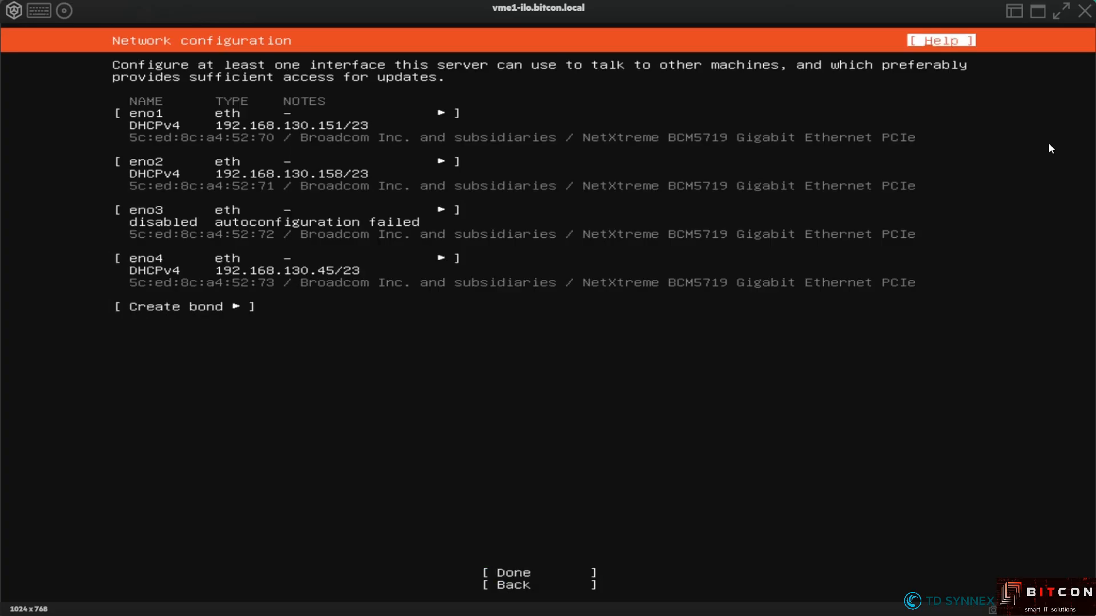
pyautogui.press('Down')
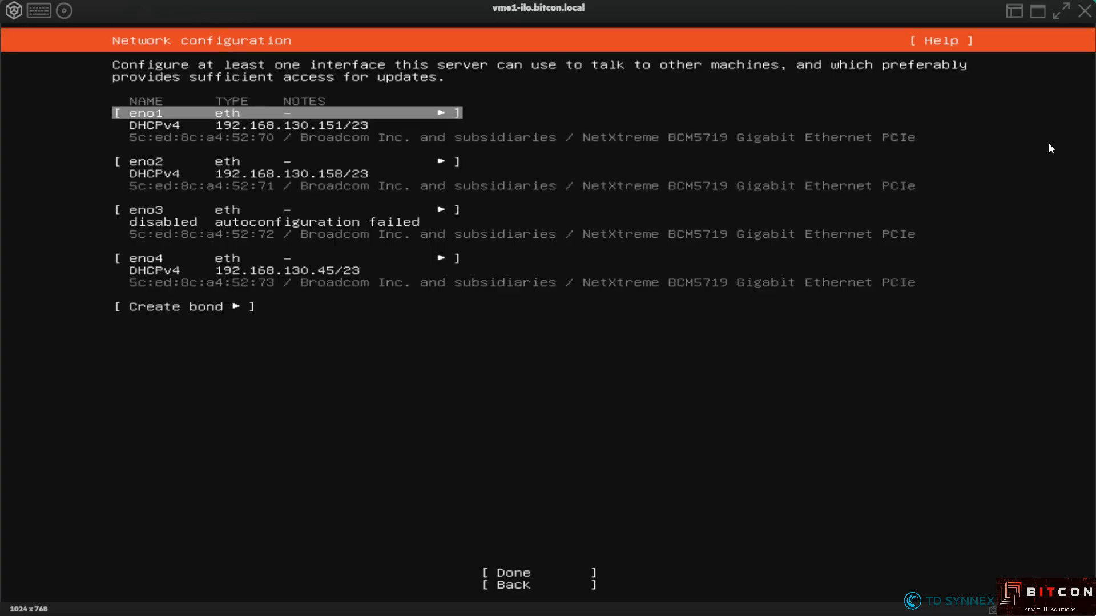
pyautogui.press('Return')
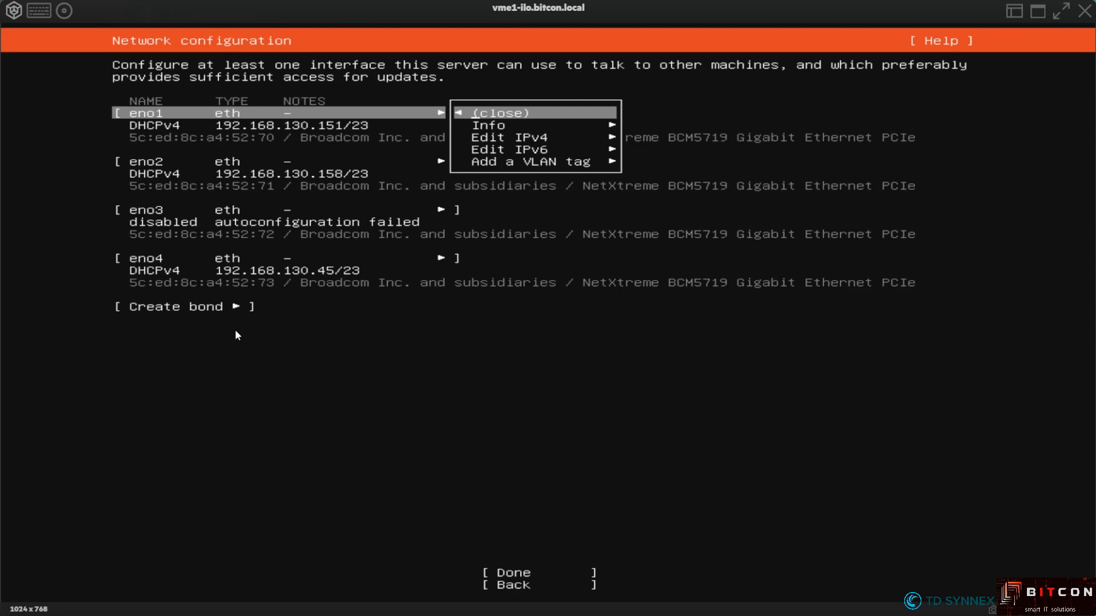
# Set eno1 IPv4 to Manual with subnet 192.168.130.0/23 and address 192.168.131.120
pyautogui.press('Down')
pyautogui.press('Down')
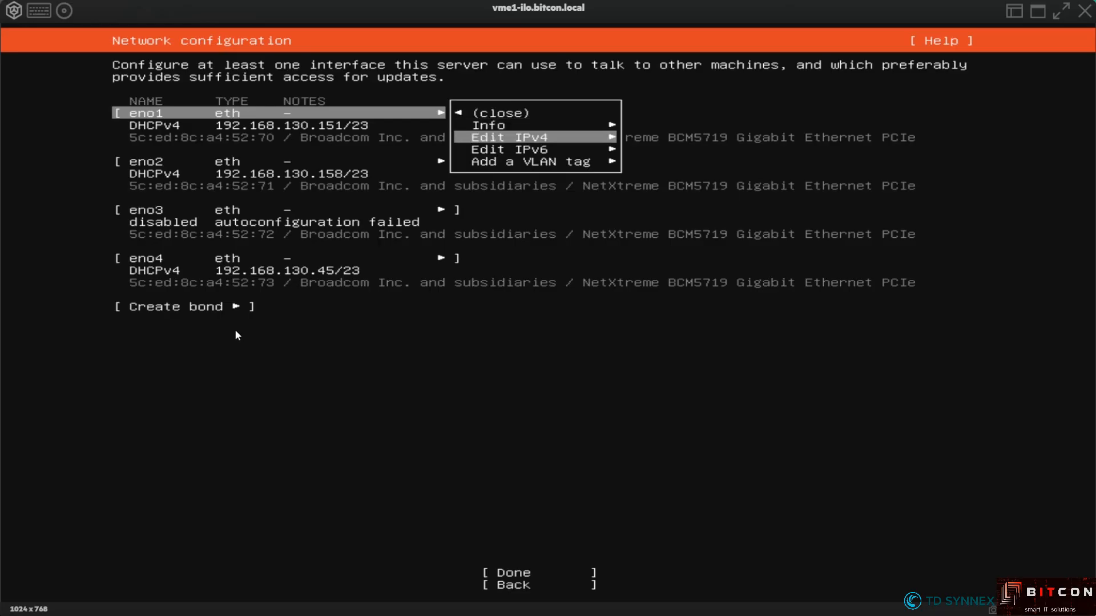
pyautogui.press('Return')
pyautogui.press('Return')
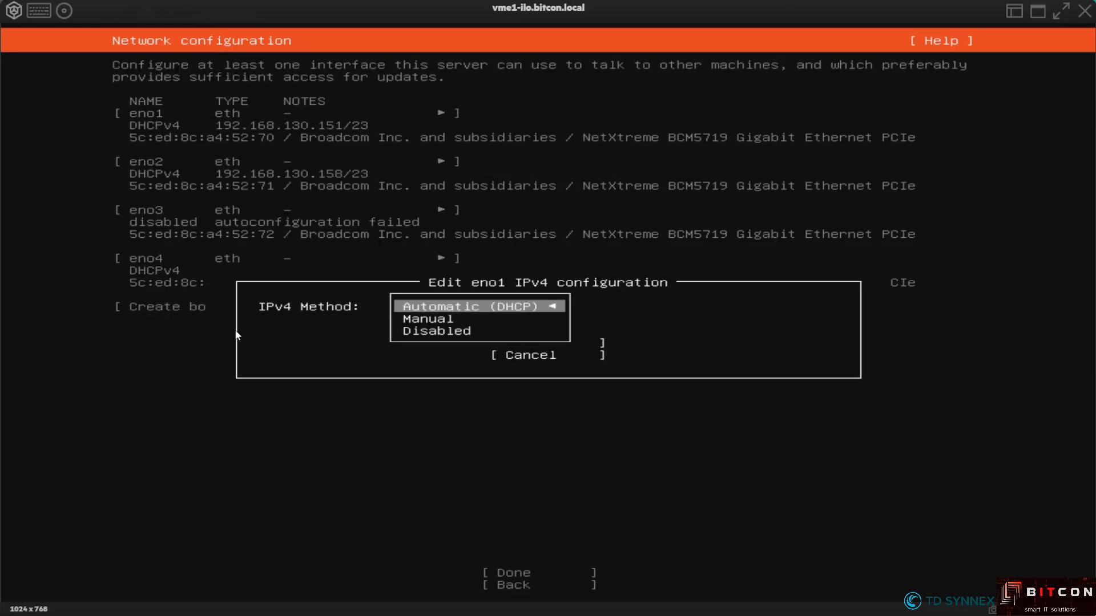
pyautogui.press('Down')
pyautogui.press('Return')
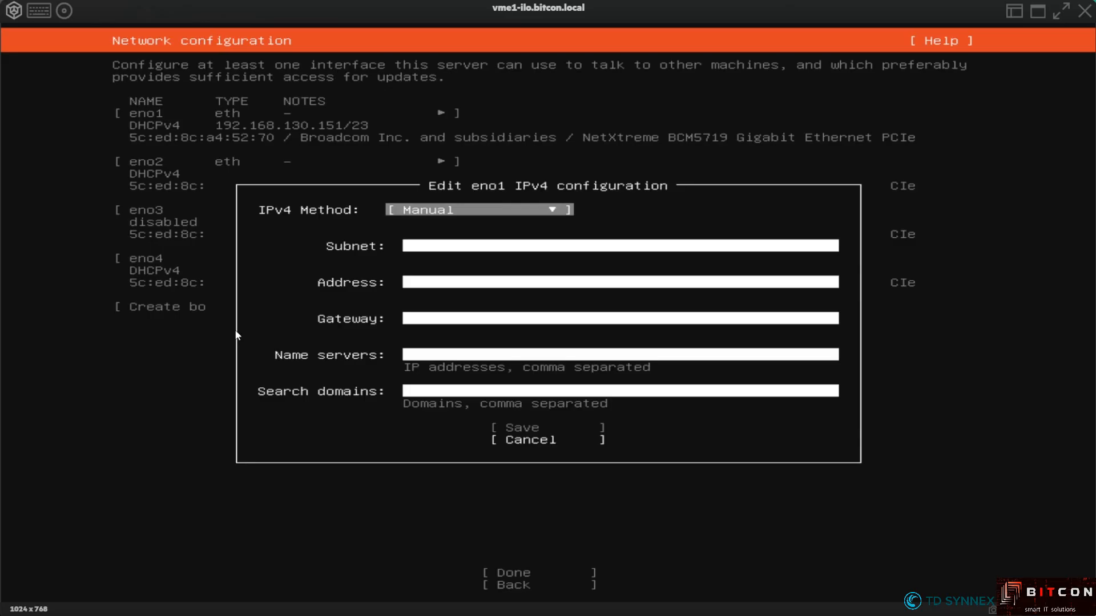
pyautogui.press('Tab')
pyautogui.press('Tab')
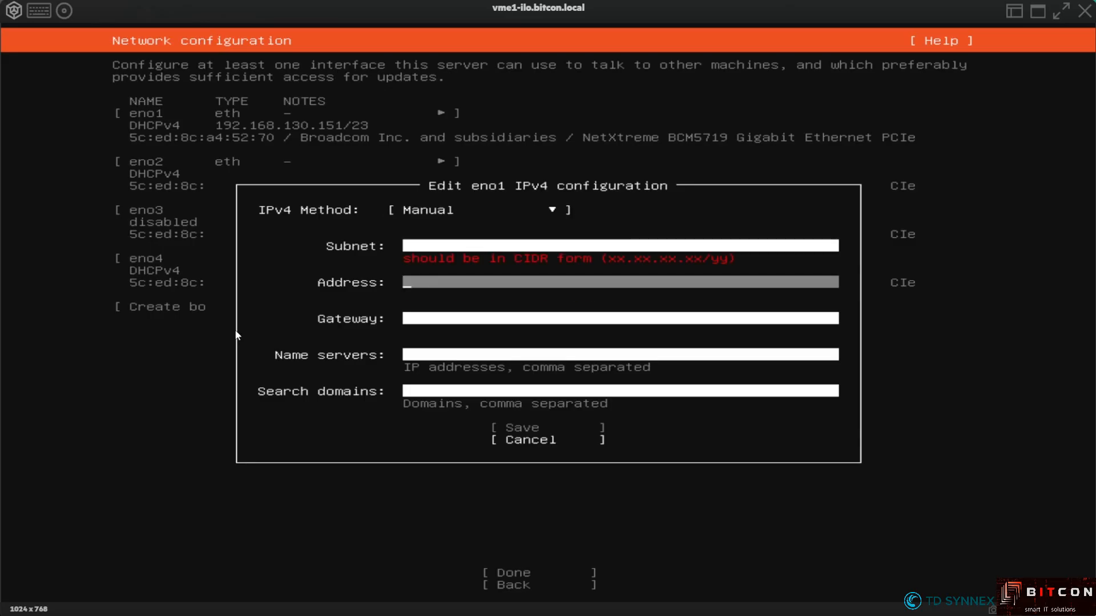
pyautogui.press('Up')
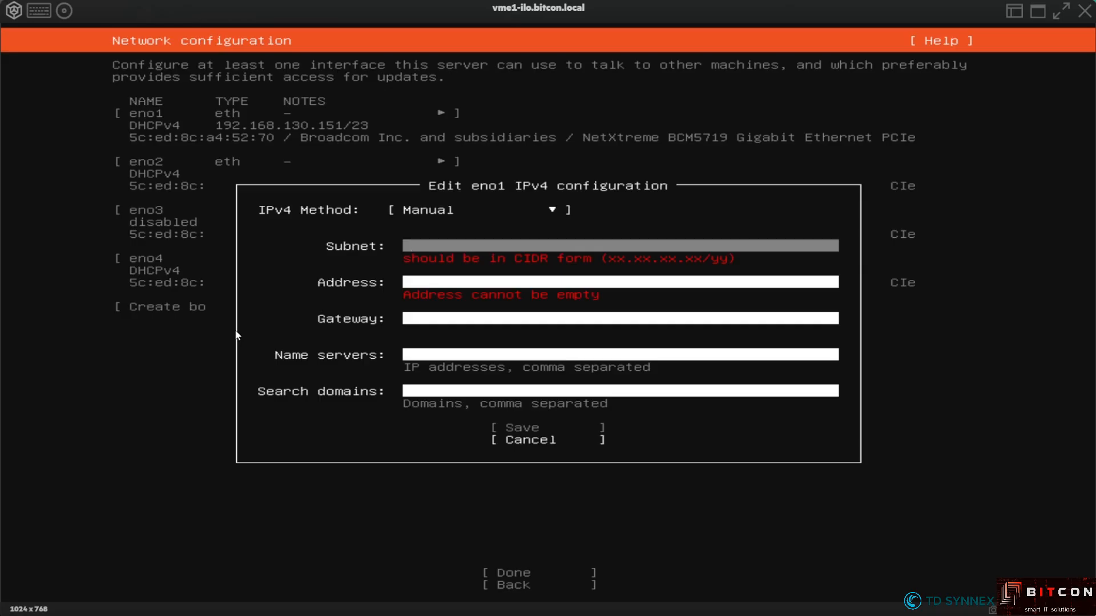
pyautogui.write('192.168.130.0/23')
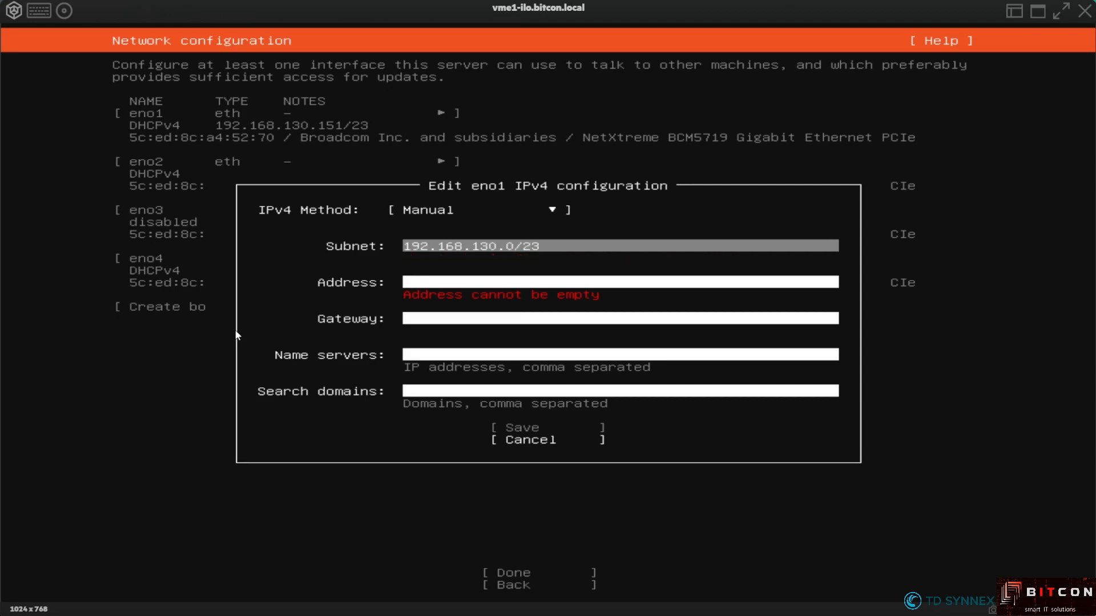
pyautogui.press('Tab')
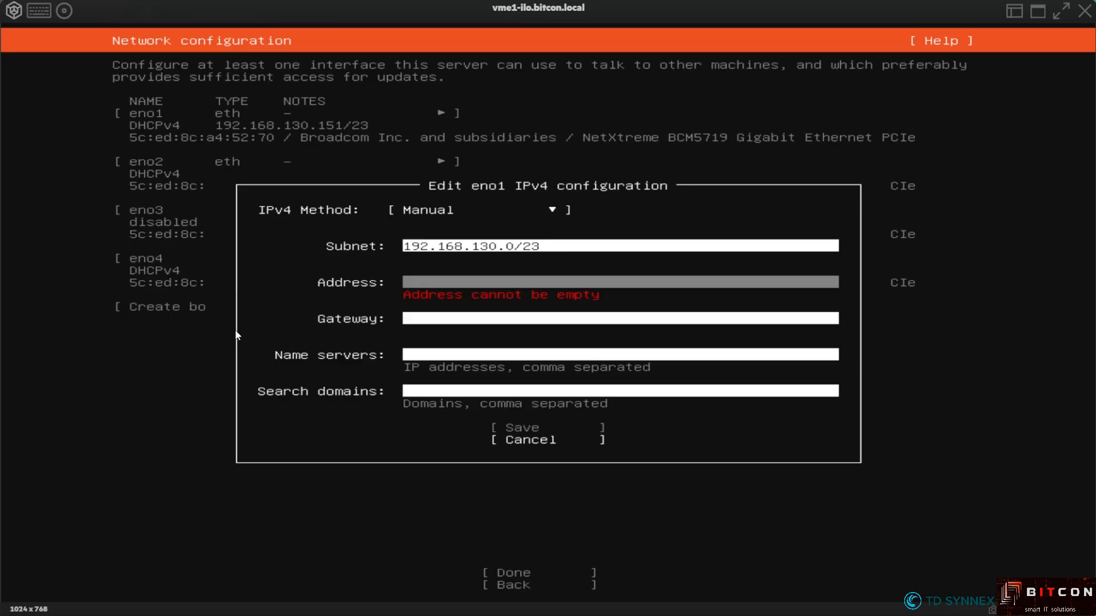
pyautogui.write('192.168.131.120')
# Add gateway 192.168.131.2, DNS 192.168.131.203 and 192.168.131.207, search domain bitcon.local, then save
pyautogui.press('Tab')
pyautogui.write('192.168.')
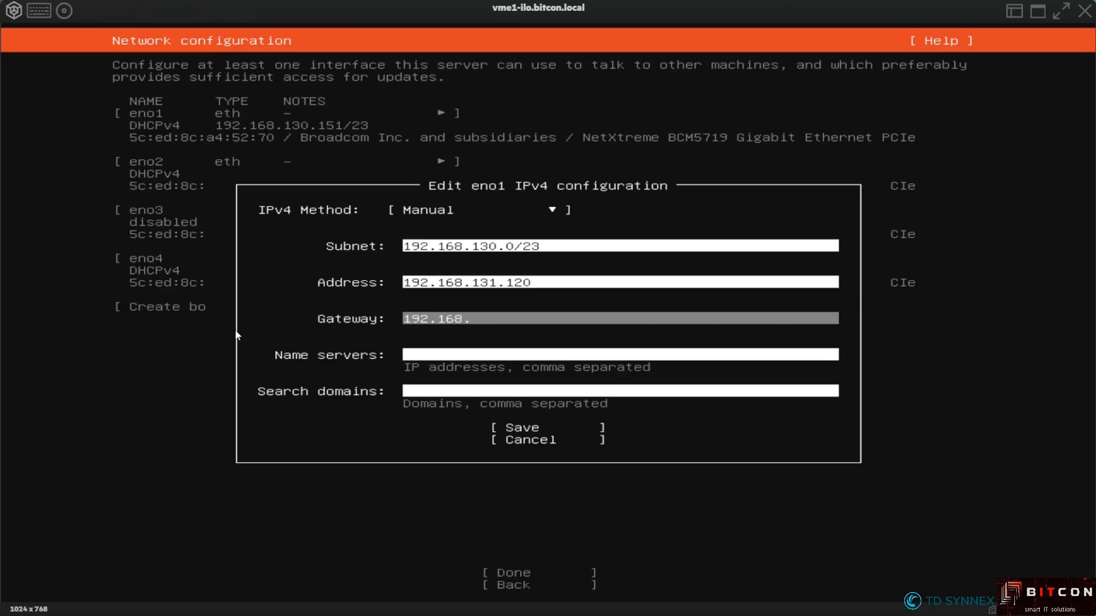
pyautogui.write('131.2')
pyautogui.press('Tab')
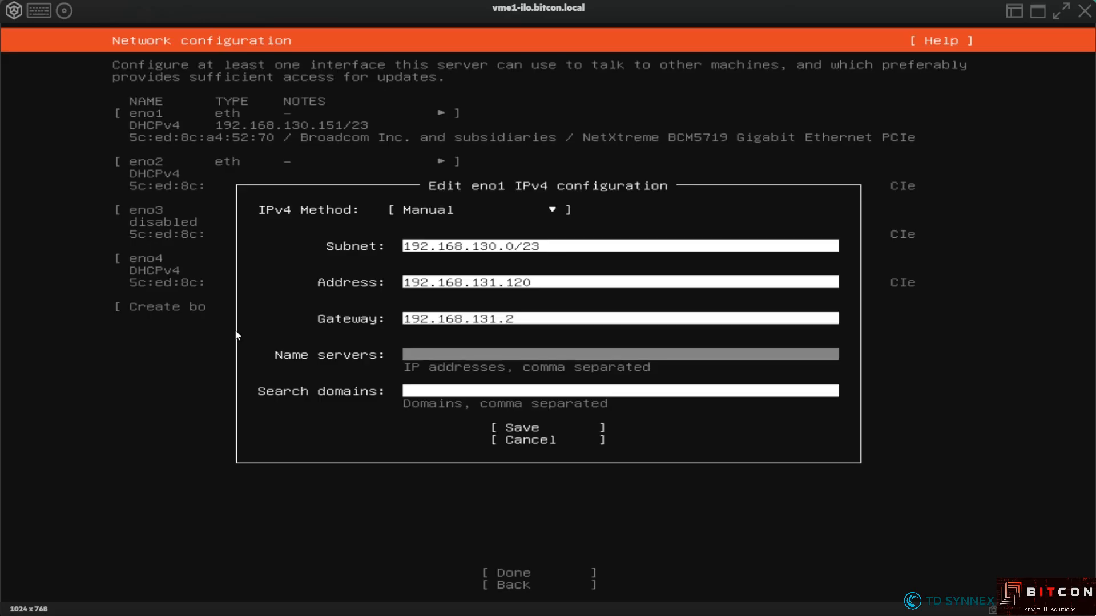
pyautogui.write('1192')
pyautogui.press('BackSpace')
pyautogui.press('BackSpace')
pyautogui.press('BackSpace')
pyautogui.write('92.168.131.203,192.168.131.207')
pyautogui.press('Tab')
pyautogui.write('bitcon.local')
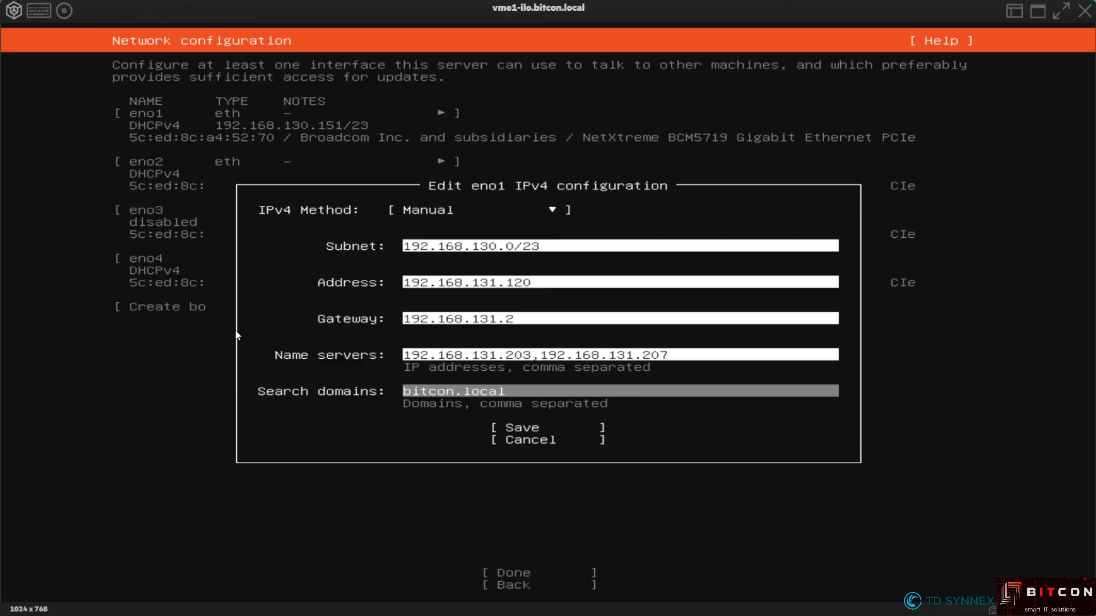
pyautogui.press('Tab')
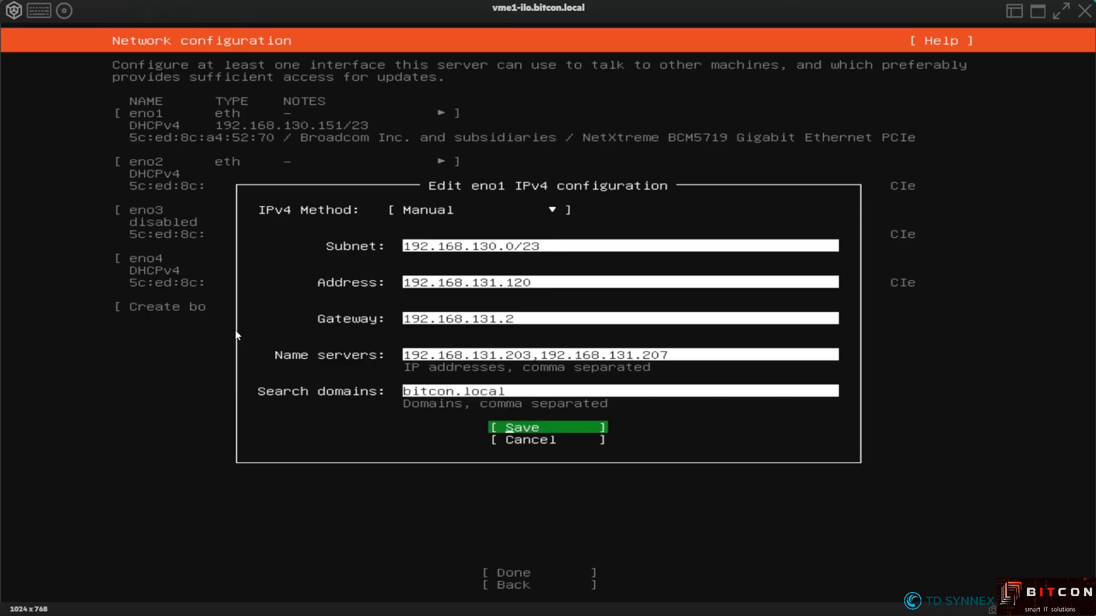
pyautogui.press('Return')
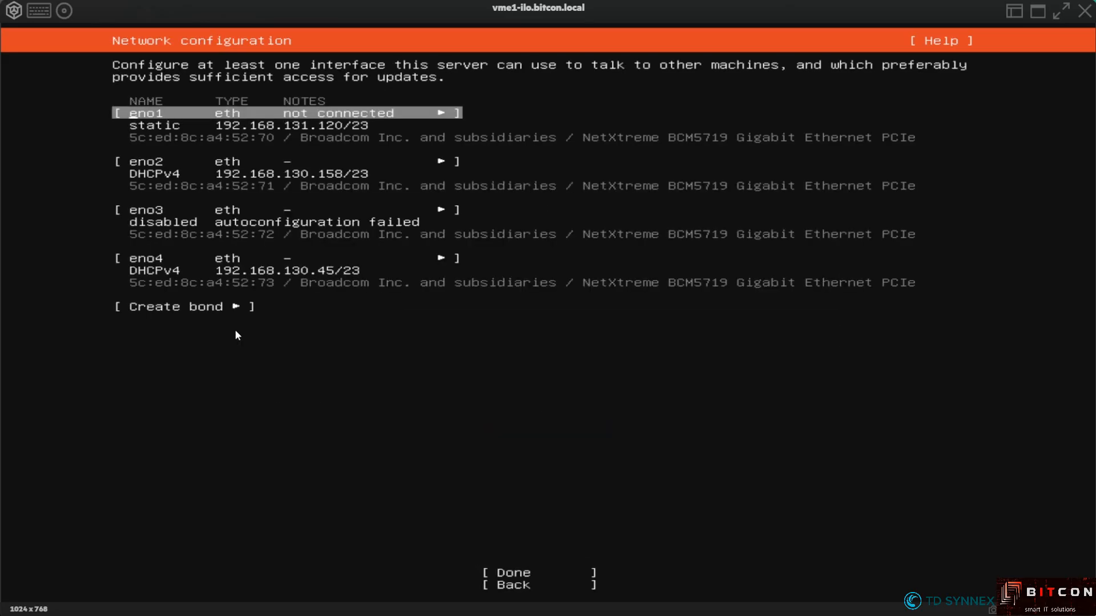
# Open eno3's IPv4 settings and switch the method to Manual
pyautogui.press('Down')
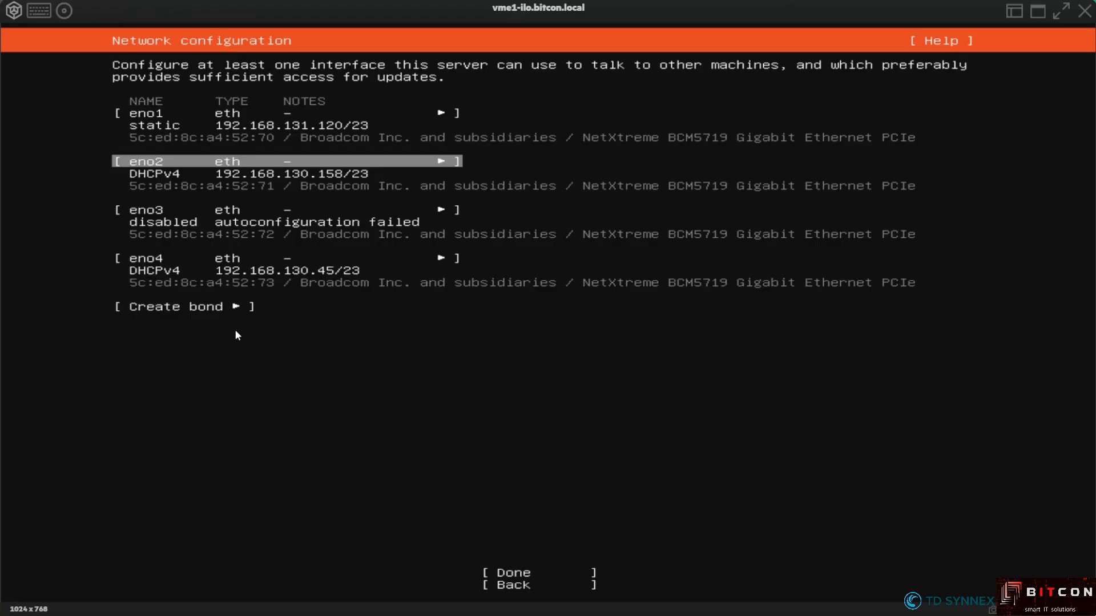
pyautogui.press('Down')
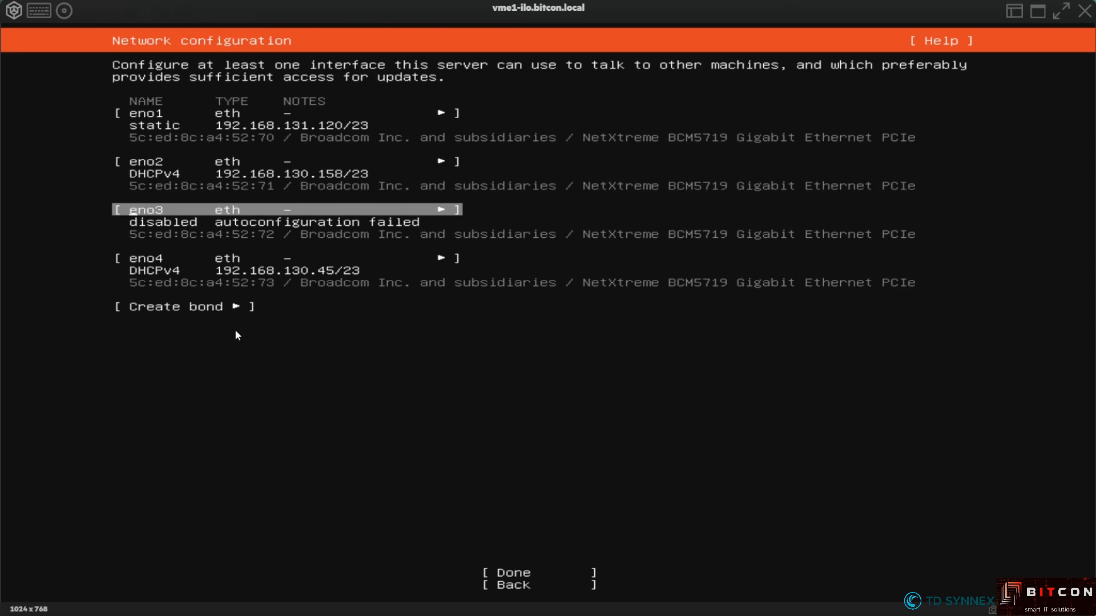
pyautogui.press('Return')
pyautogui.press('Down')
pyautogui.press('Down')
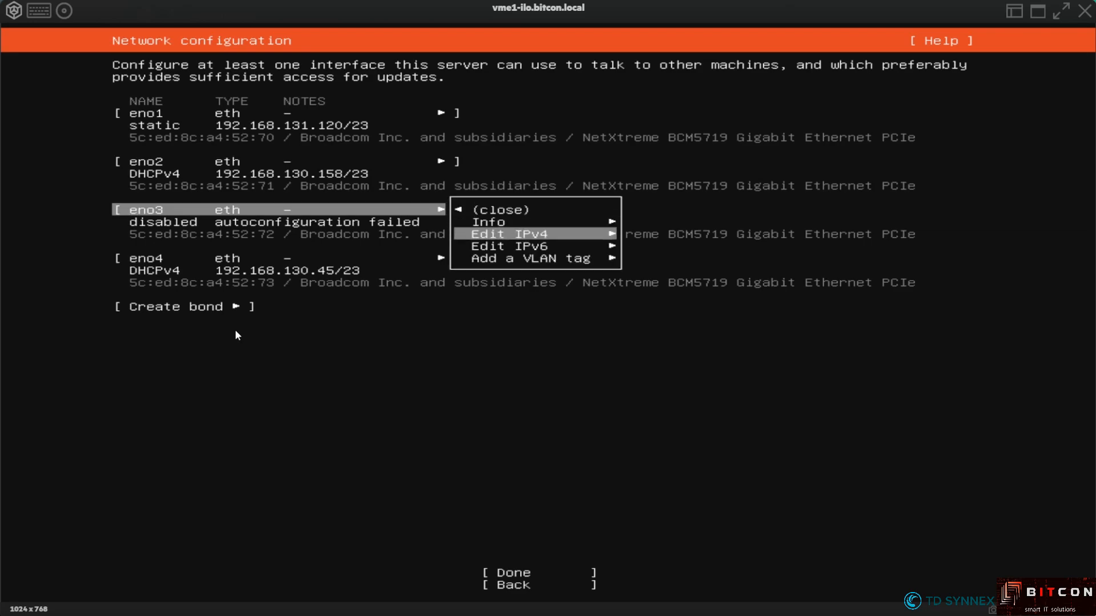
pyautogui.press('Return')
pyautogui.press('Return')
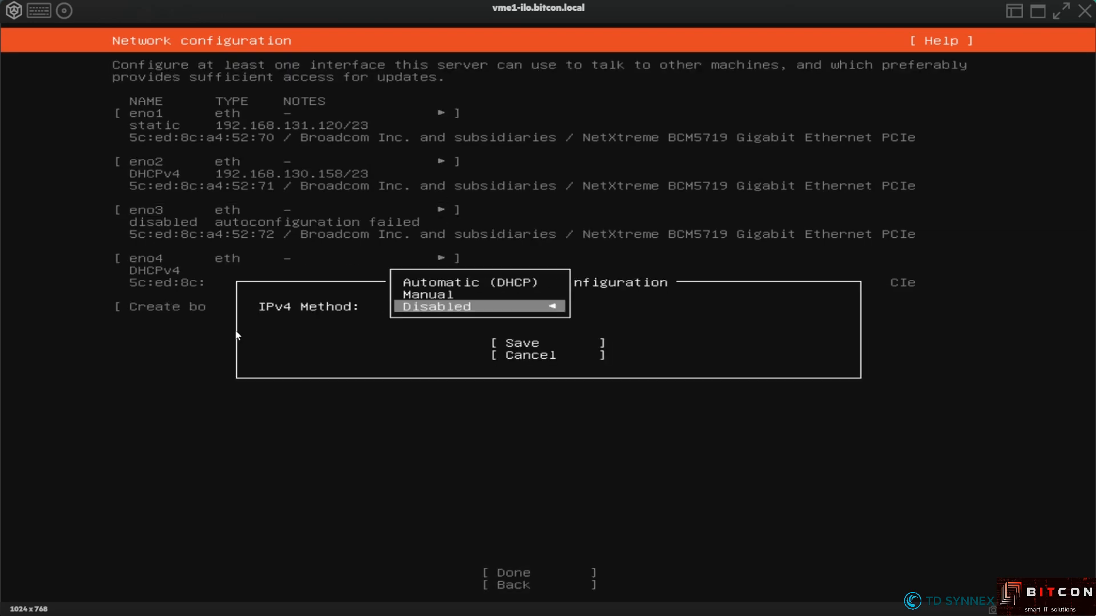
pyautogui.press('Up')
pyautogui.press('Return')
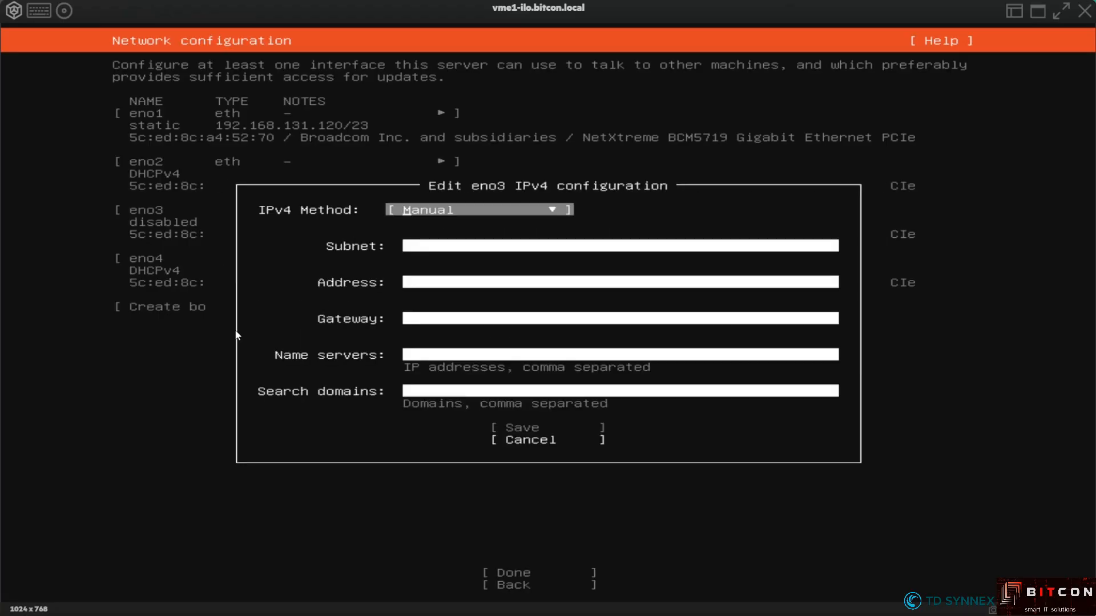
# Give eno3 subnet 192.168.130.0/23 and address 192.168.131.121, and save
pyautogui.press('Tab')
pyautogui.write('1')
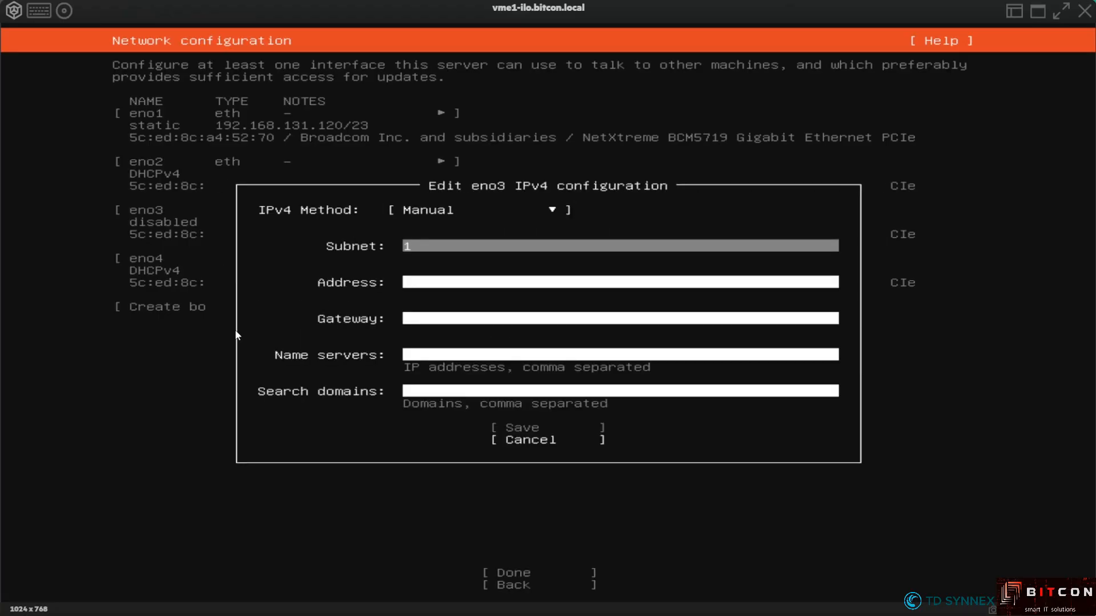
pyautogui.write('92')
pyautogui.write('.15')
pyautogui.write('8')
pyautogui.press('BackSpace')
pyautogui.press('BackSpace')
pyautogui.write('68.130.0/23')
pyautogui.press('Tab')
pyautogui.write('192.168.1')
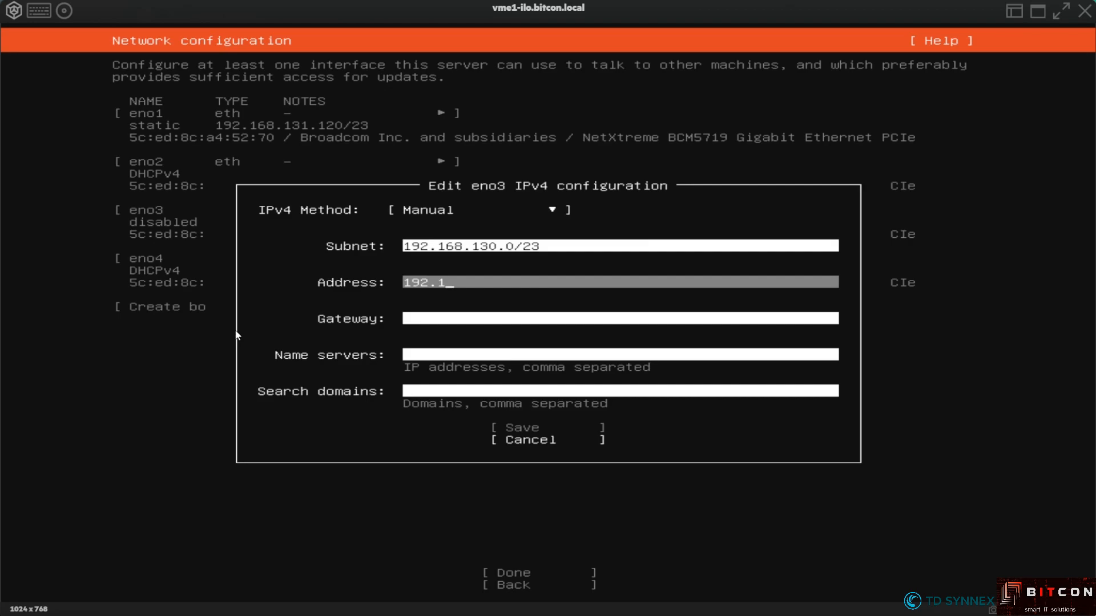
pyautogui.write('31.121')
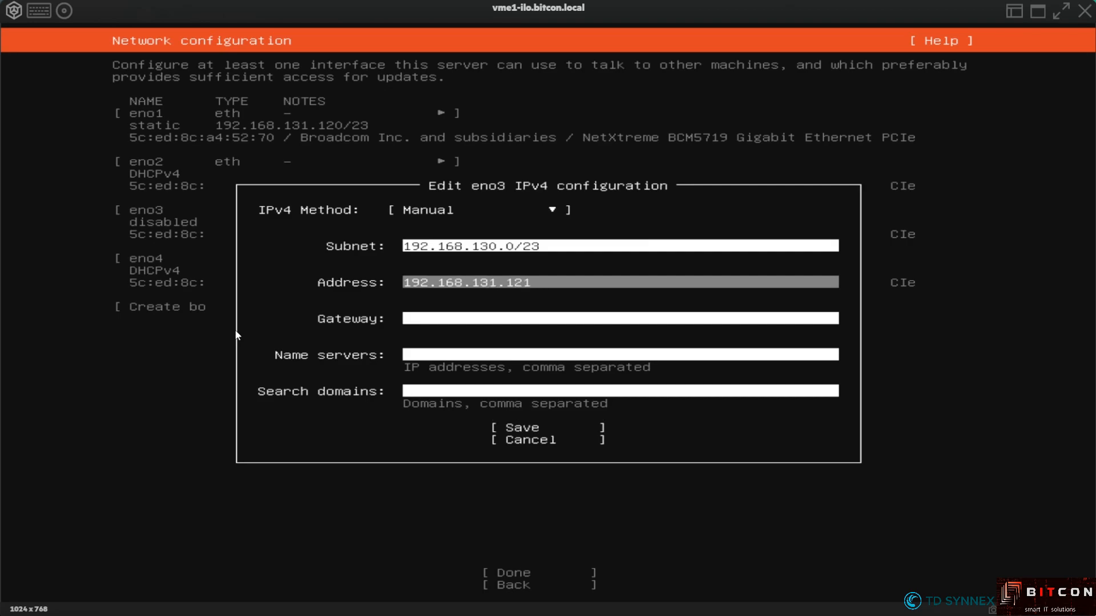
pyautogui.press('Tab')
pyautogui.press('Tab')
pyautogui.press('Tab')
pyautogui.press('Tab')
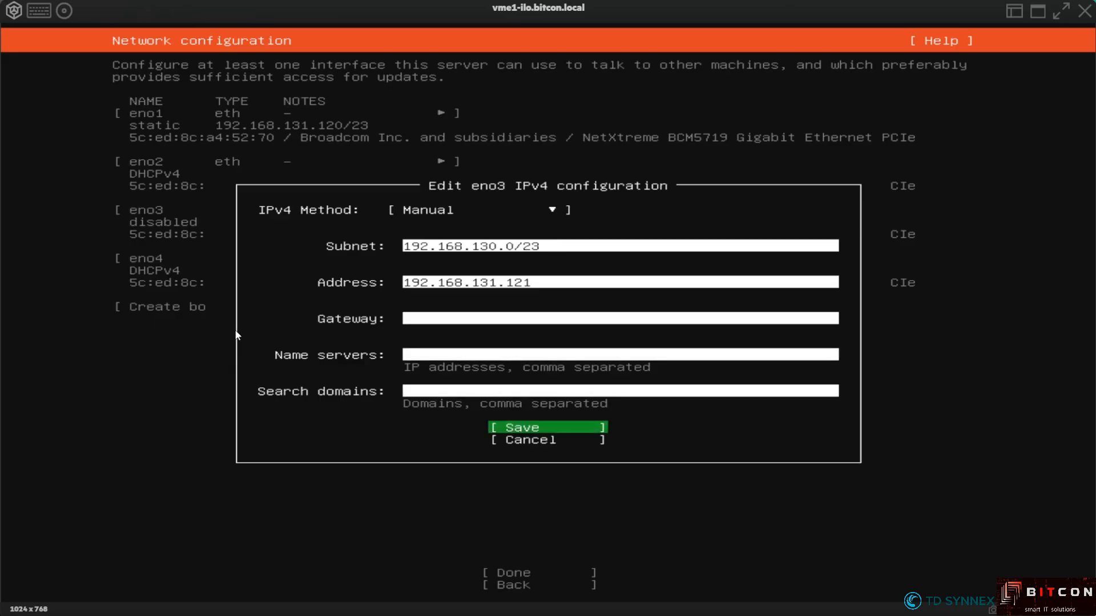
pyautogui.press('Return')
pyautogui.press('Down')
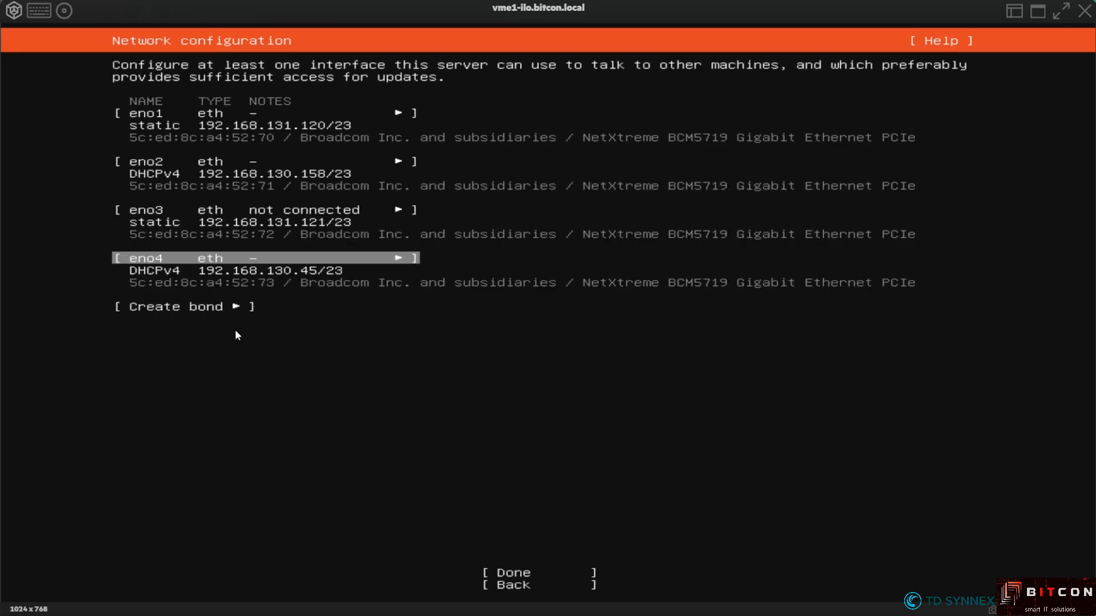
# Open eno4's IPv4 settings and switch the method to Manual
pyautogui.press('Return')
pyautogui.press('Down')
pyautogui.press('Down')
pyautogui.press('Return')
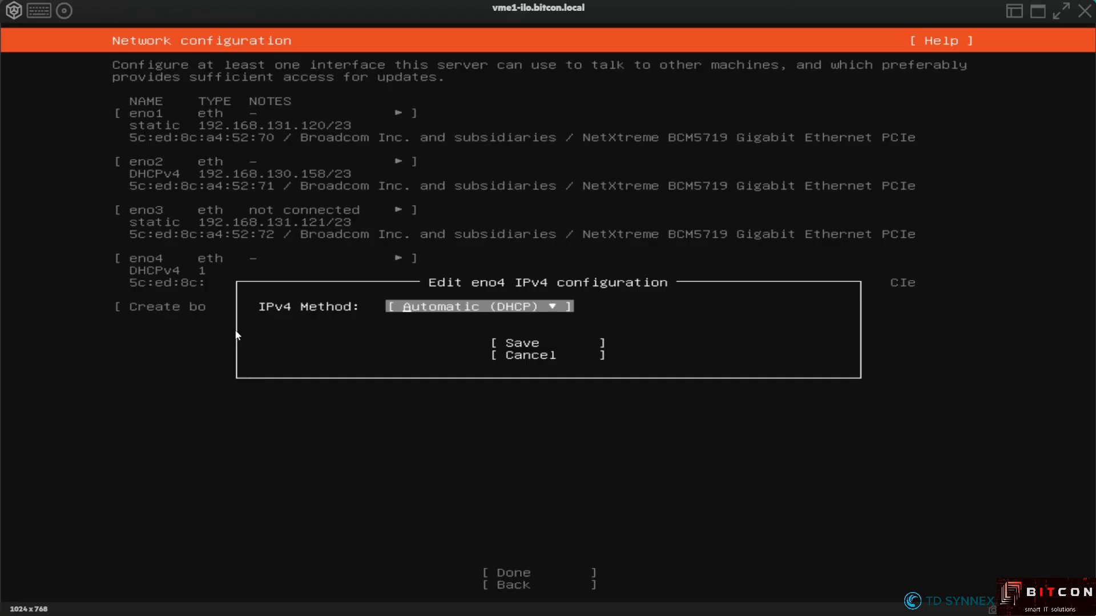
pyautogui.press('Return')
pyautogui.press('Down')
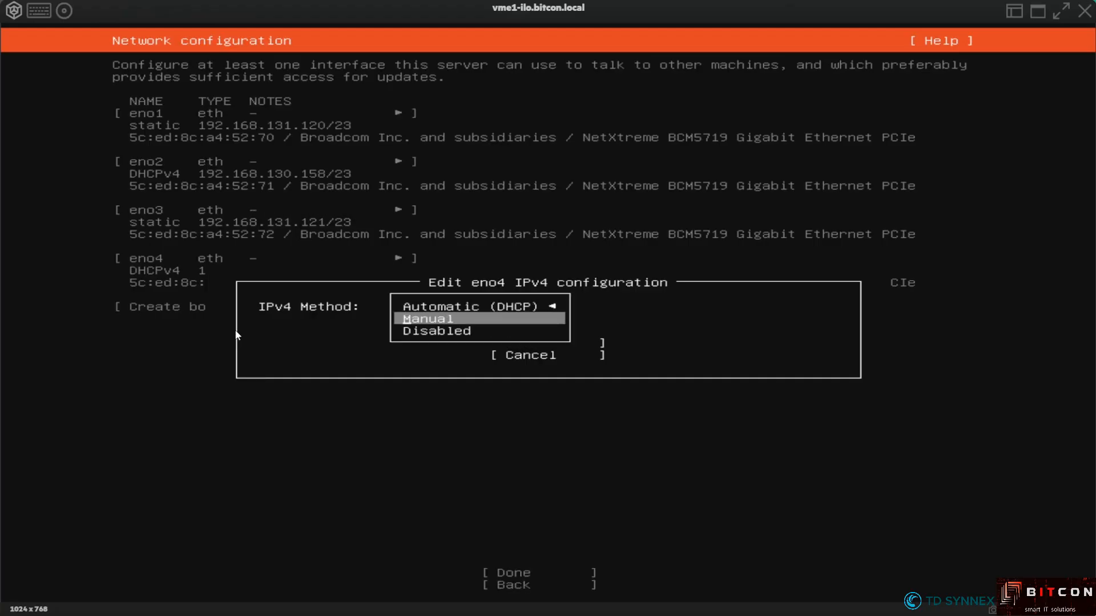
pyautogui.press('Return')
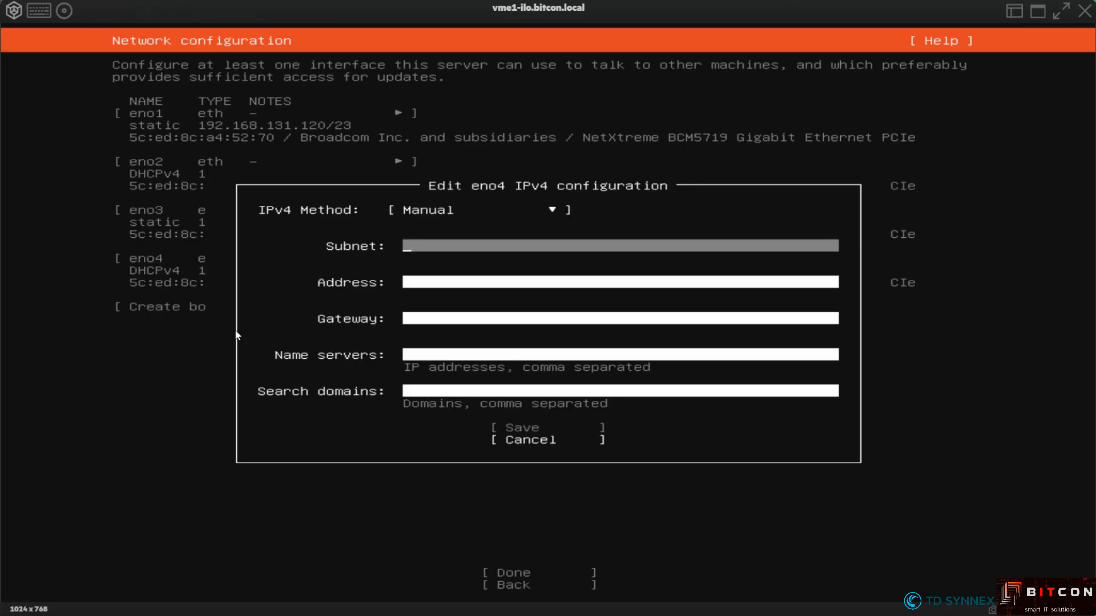
# Give eno4 subnet 192.168.130.0/23 and address 192.168.131.122, and save
pyautogui.write('192.1')
pyautogui.write('6')
pyautogui.write('131')
pyautogui.press('BackSpace')
pyautogui.press('BackSpace')
pyautogui.write('0.0/23')
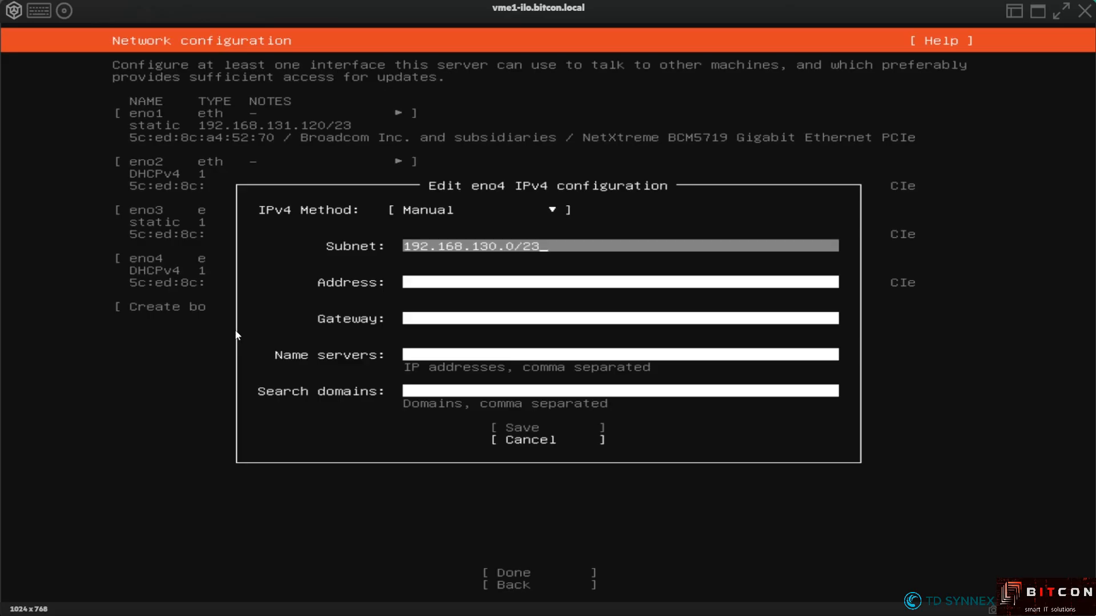
pyautogui.press('Tab')
pyautogui.write('1119')
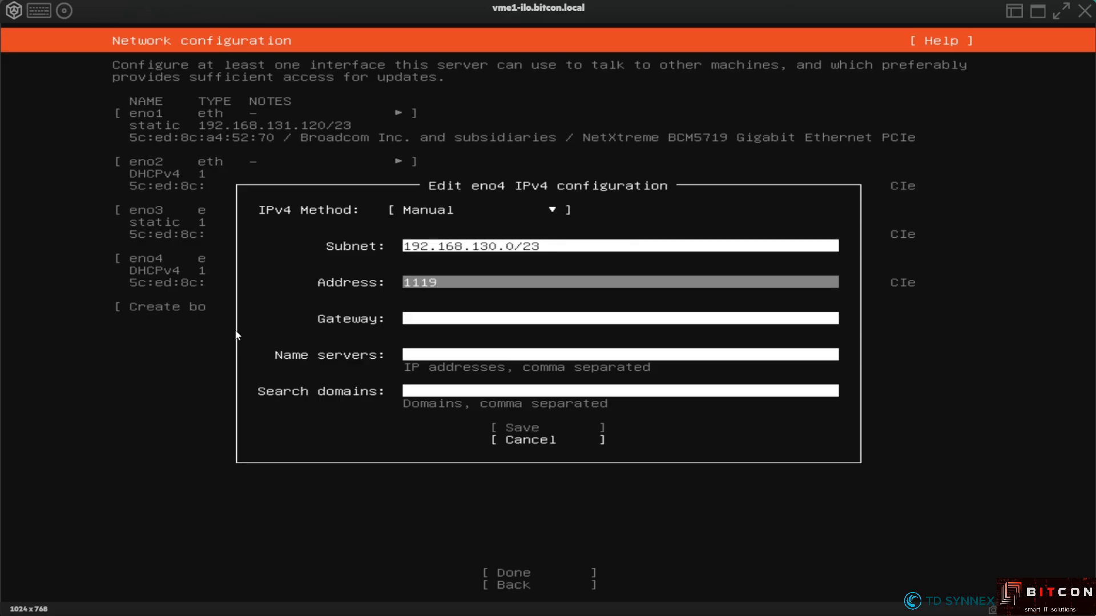
pyautogui.write('2.168')
pyautogui.press('BackSpace')
pyautogui.press('BackSpace')
pyautogui.press('BackSpace')
pyautogui.press('BackSpace')
pyautogui.press('BackSpace')
pyautogui.press('BackSpace')
pyautogui.press('BackSpace')
pyautogui.press('BackSpace')
pyautogui.press('BackSpace')
pyautogui.write('192.168.131.122')
pyautogui.press('Tab')
pyautogui.press('Tab')
pyautogui.press('Tab')
pyautogui.press('Tab')
pyautogui.press('Return')
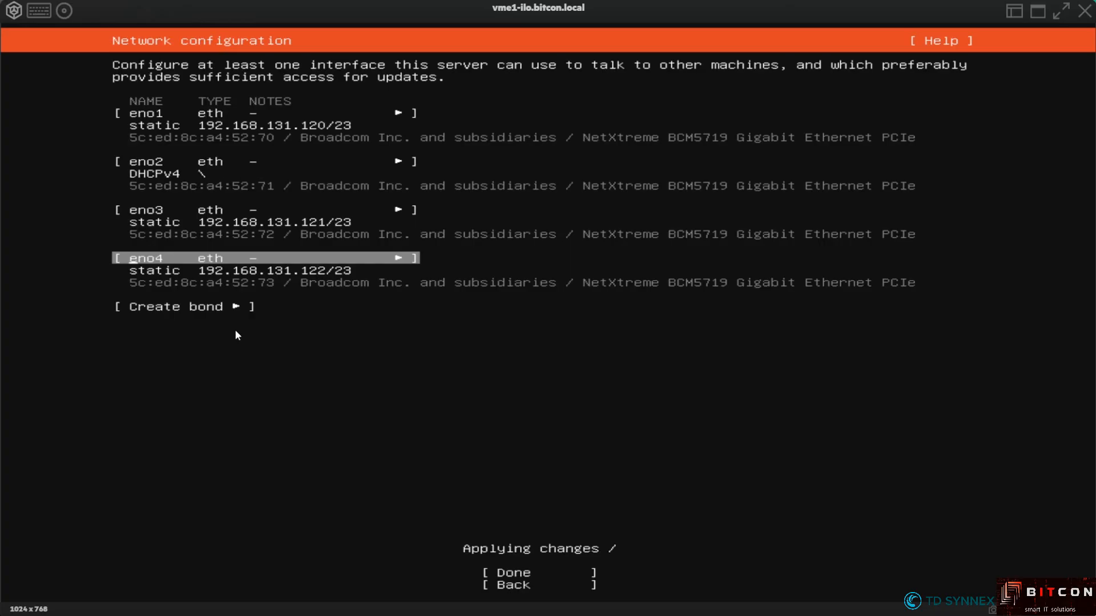
pyautogui.press('Down')
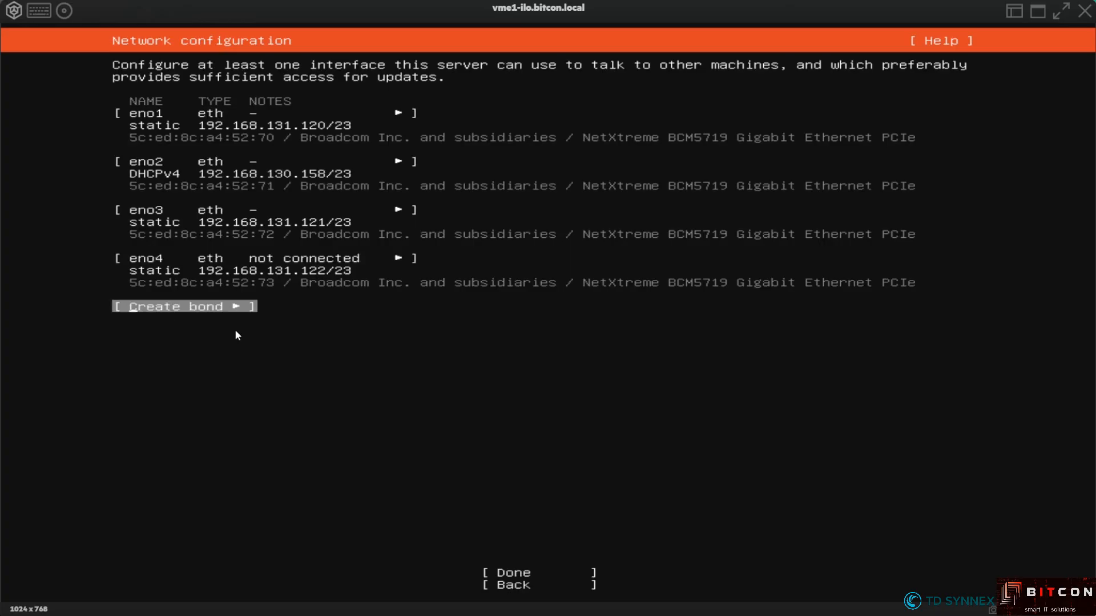
# Accept the network settings, leave the proxy blank, and accept the be.archive.ubuntu.com mirror
pyautogui.press('Down')
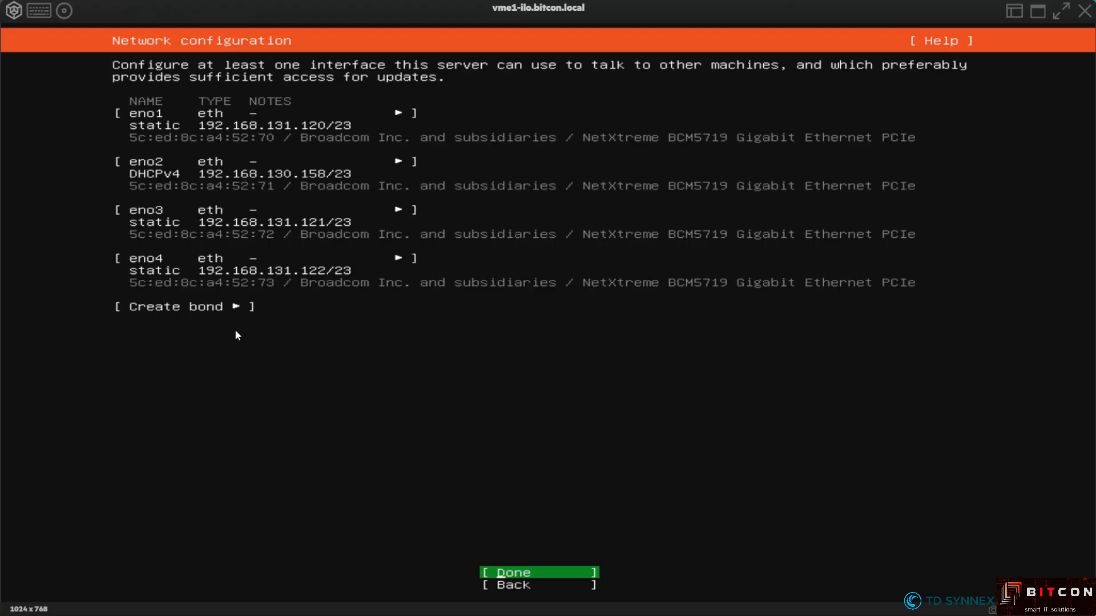
pyautogui.press('Return')
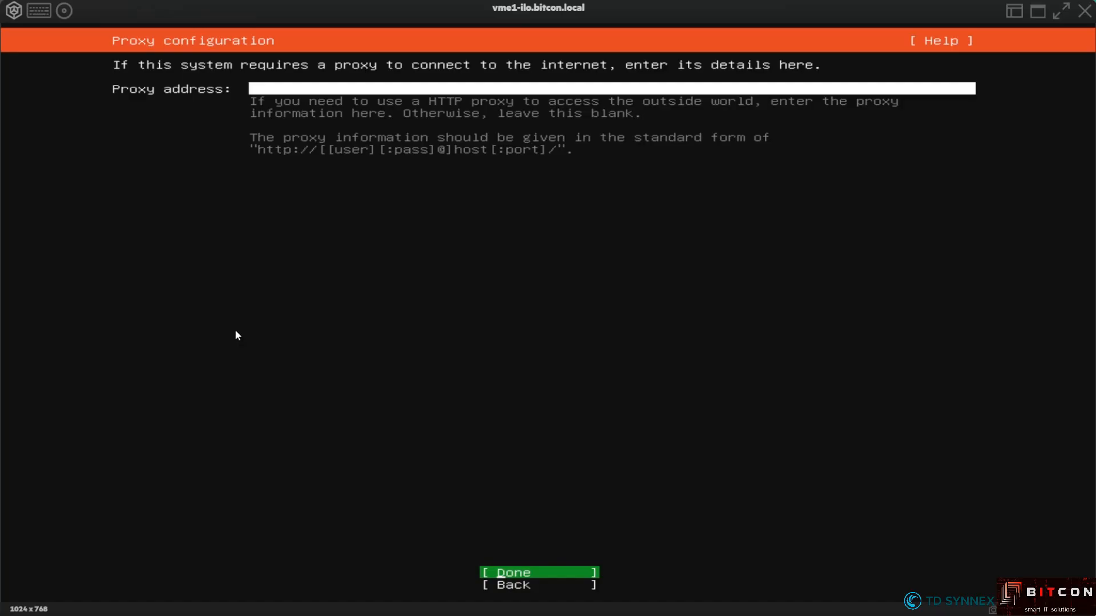
pyautogui.press('Return')
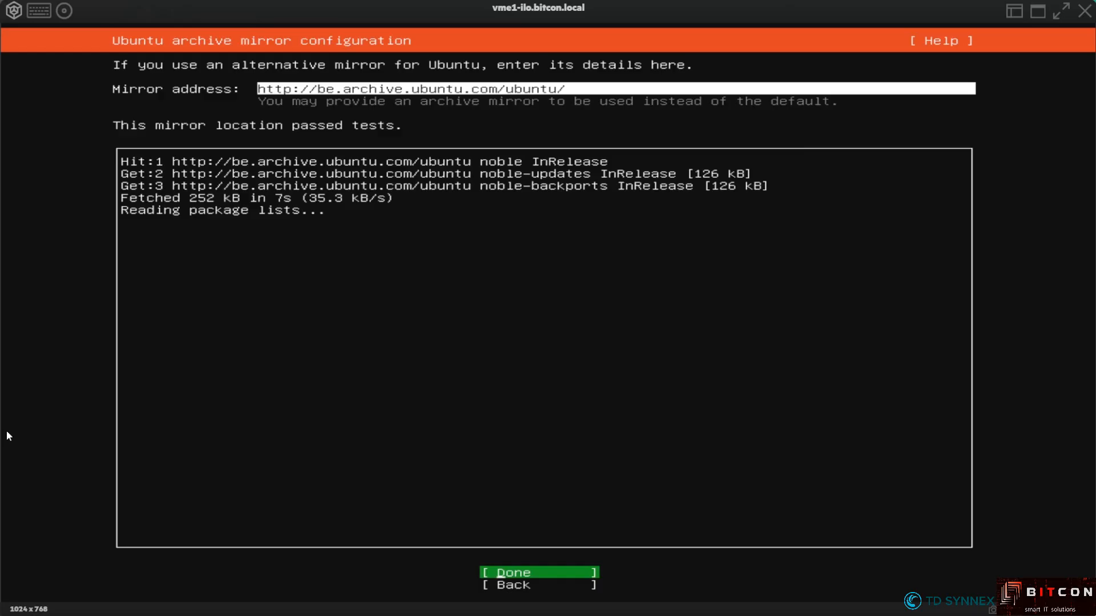
pyautogui.press('Return')
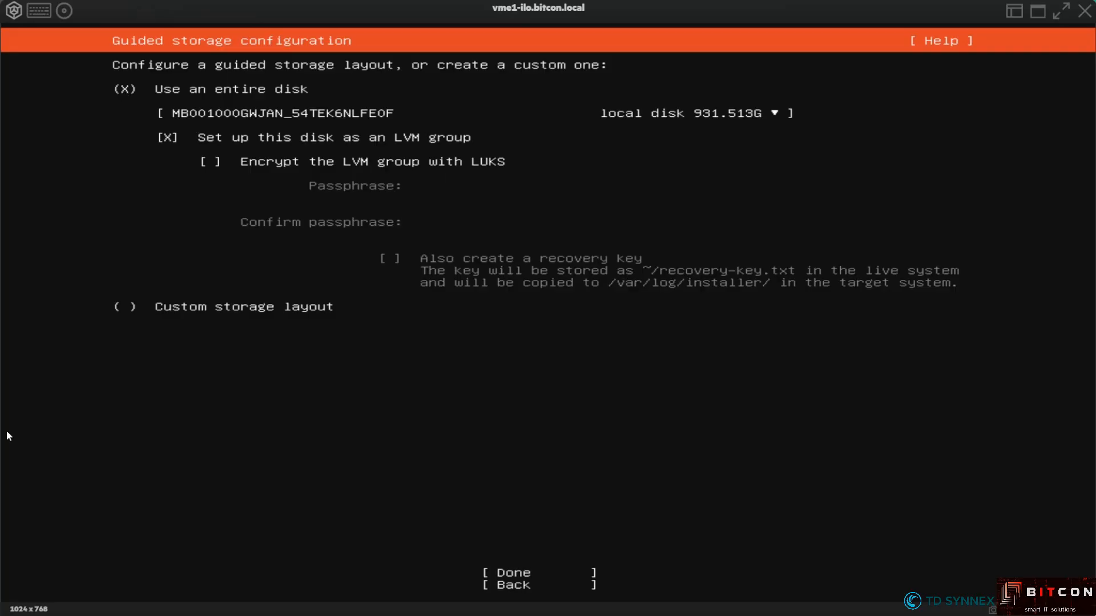
# Select the 894.253G VK000960GZXQU disk as the installation target
pyautogui.press('Tab')
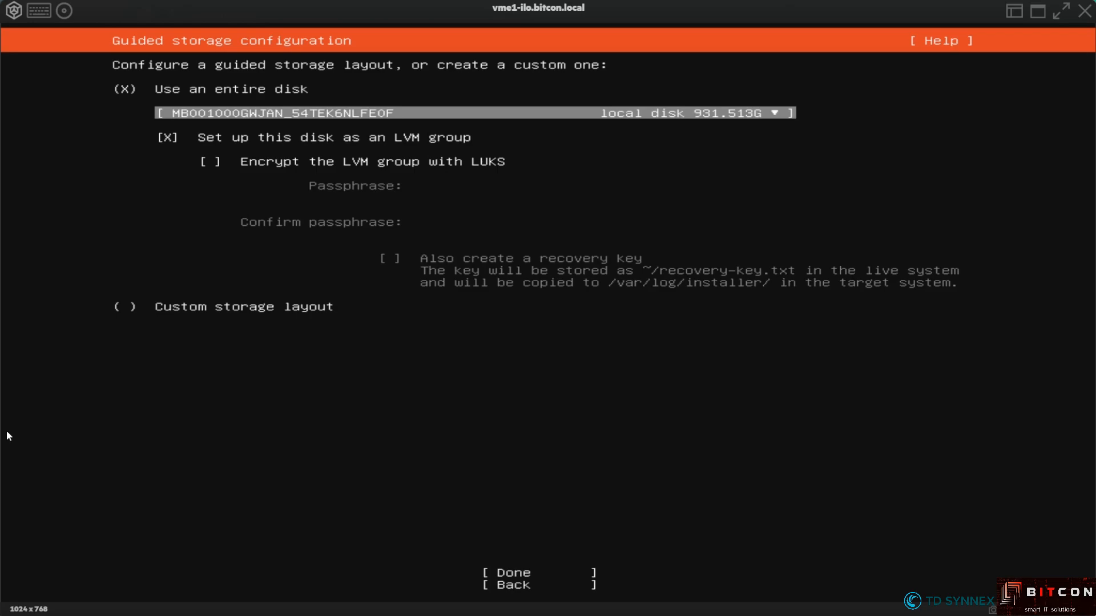
pyautogui.press('Return')
pyautogui.press('Down')
pyautogui.press('Down')
pyautogui.press('Down')
pyautogui.press('Down')
pyautogui.press('Up')
pyautogui.press('Down')
pyautogui.press('Up')
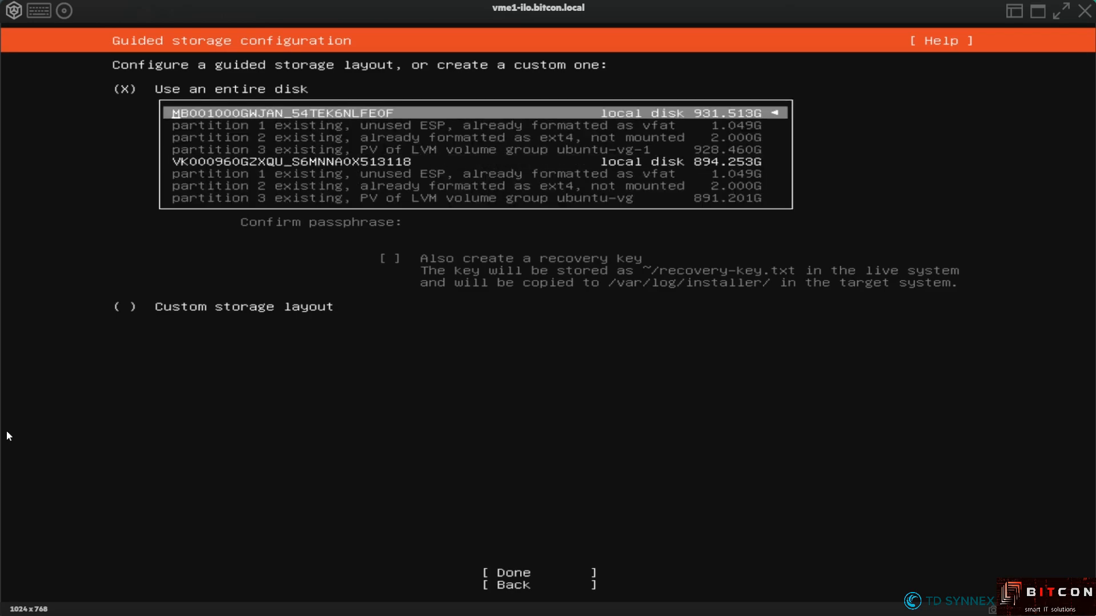
pyautogui.press('Down')
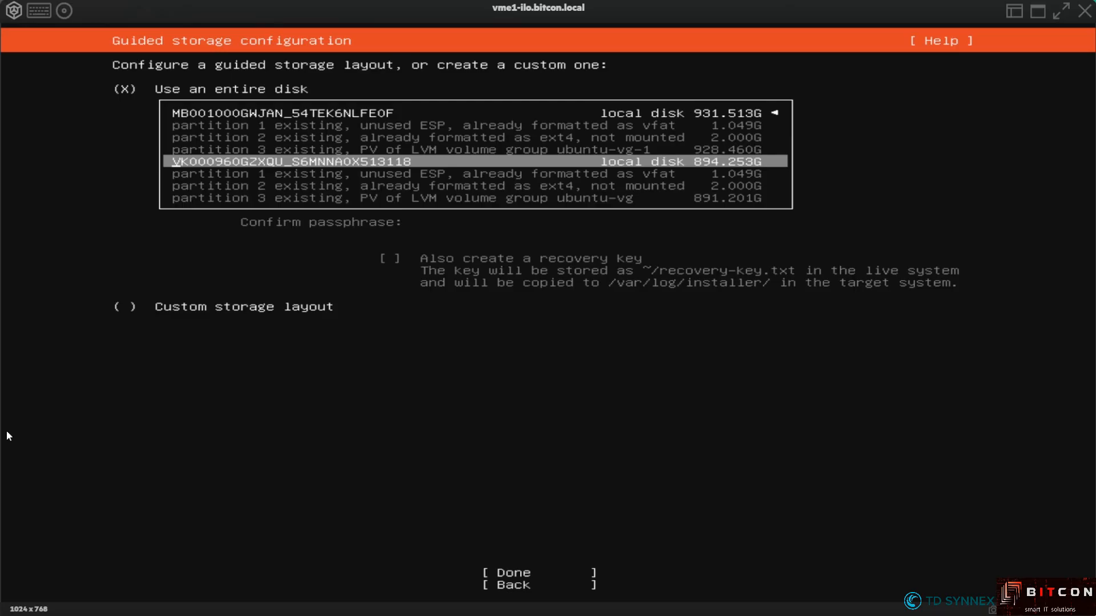
pyautogui.press('Return')
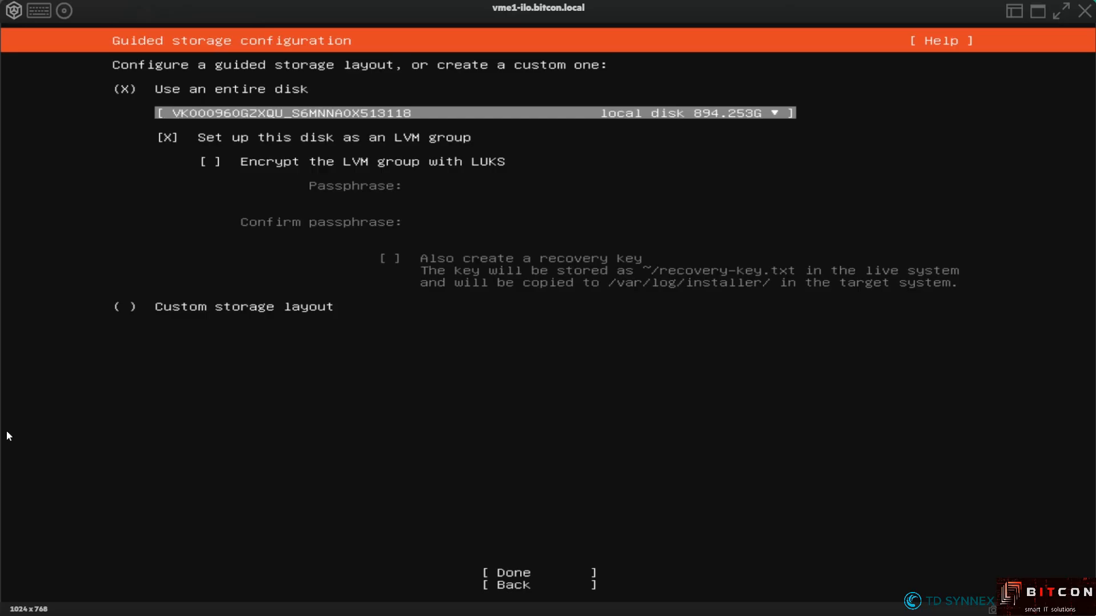
# Confirm the guided LVM storage layout to reach the storage summary
pyautogui.press('Down')
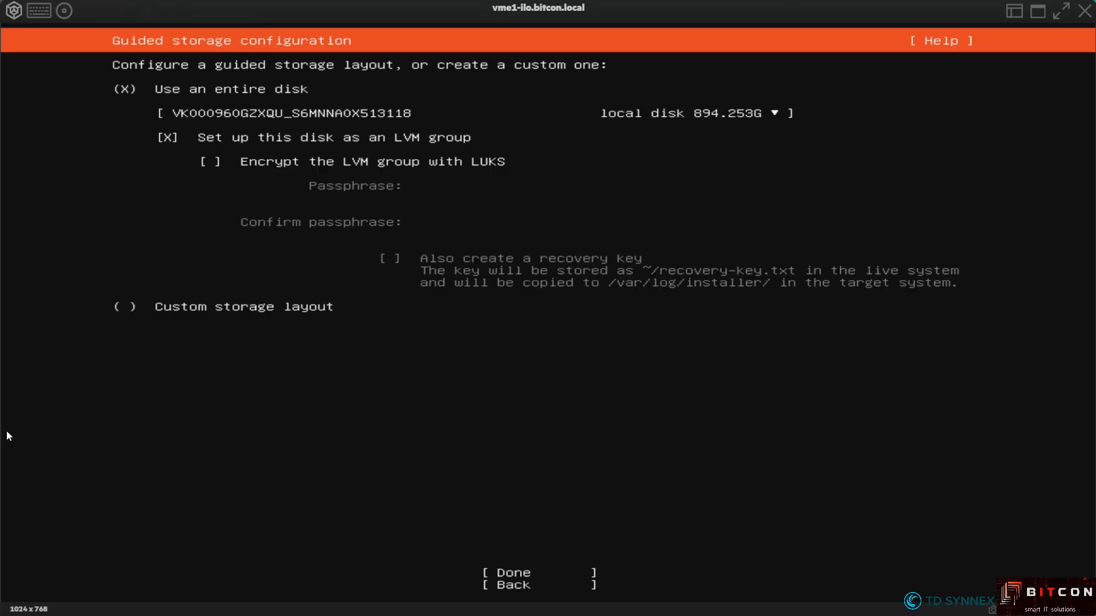
pyautogui.press('Down')
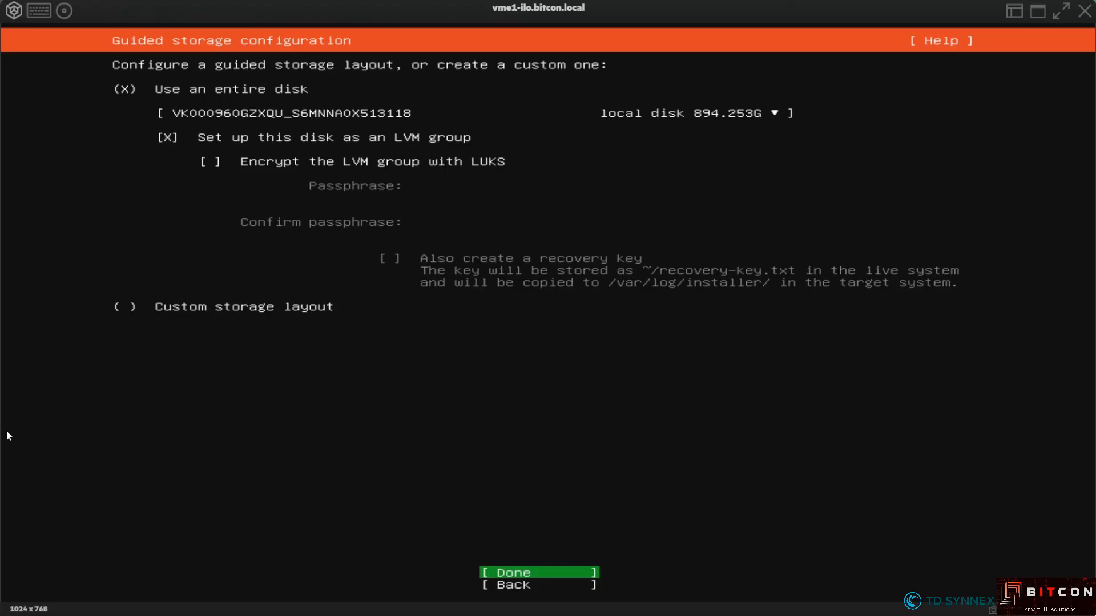
pyautogui.press('Return')
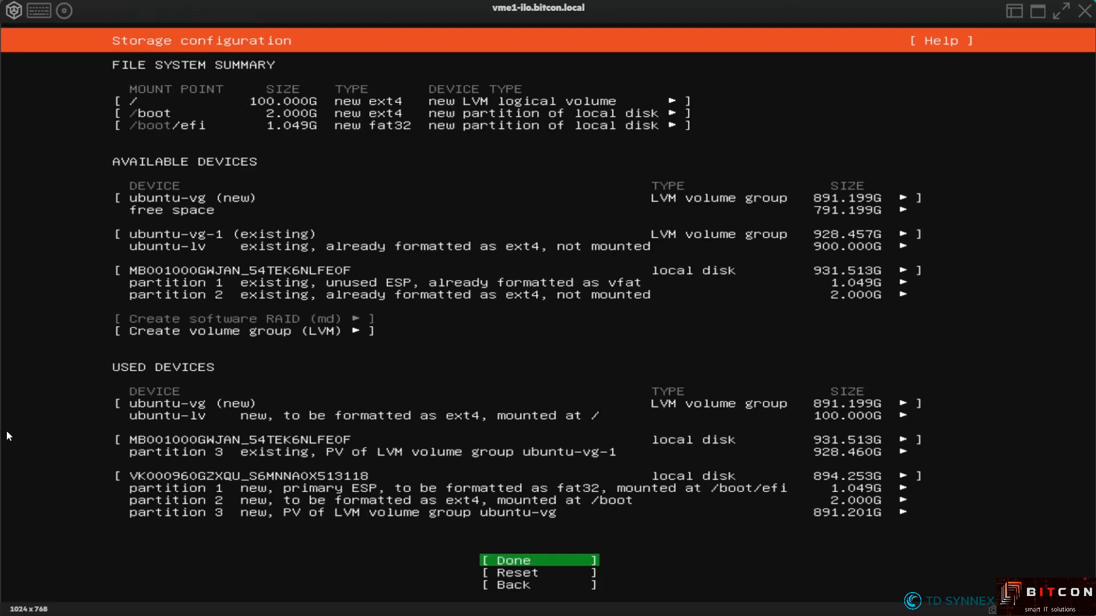
# Edit the ubuntu-lv logical volume and save it with size 890.000G instead of 100.000G
pyautogui.press('Up')
pyautogui.press('Up')
pyautogui.press('Up')
pyautogui.press('Up')
pyautogui.press('Up')
pyautogui.press('Up')
pyautogui.press('Up')
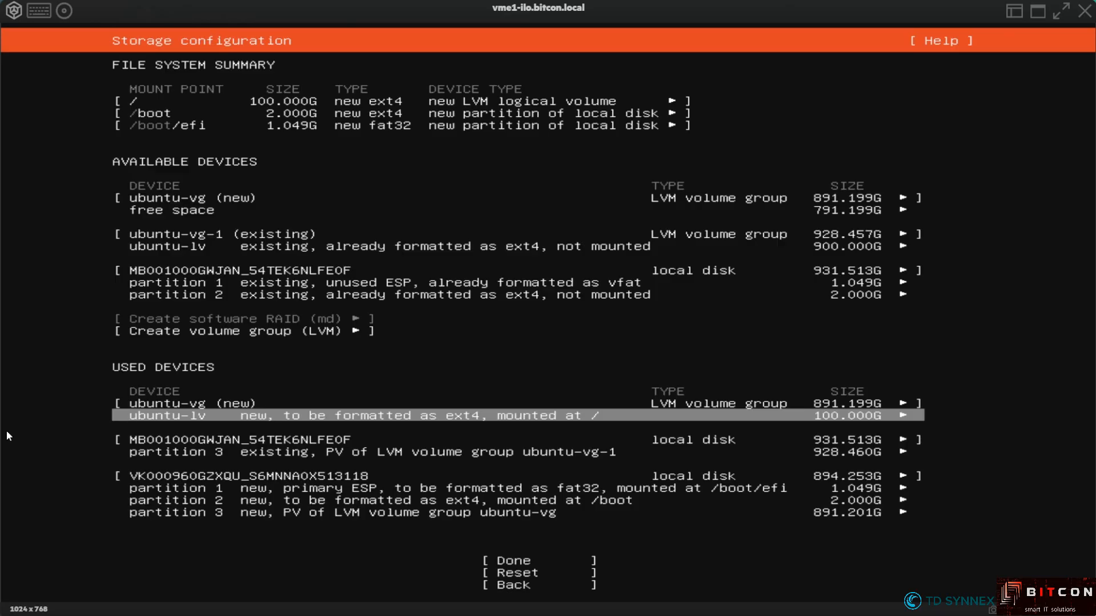
pyautogui.press('Return')
pyautogui.press('Down')
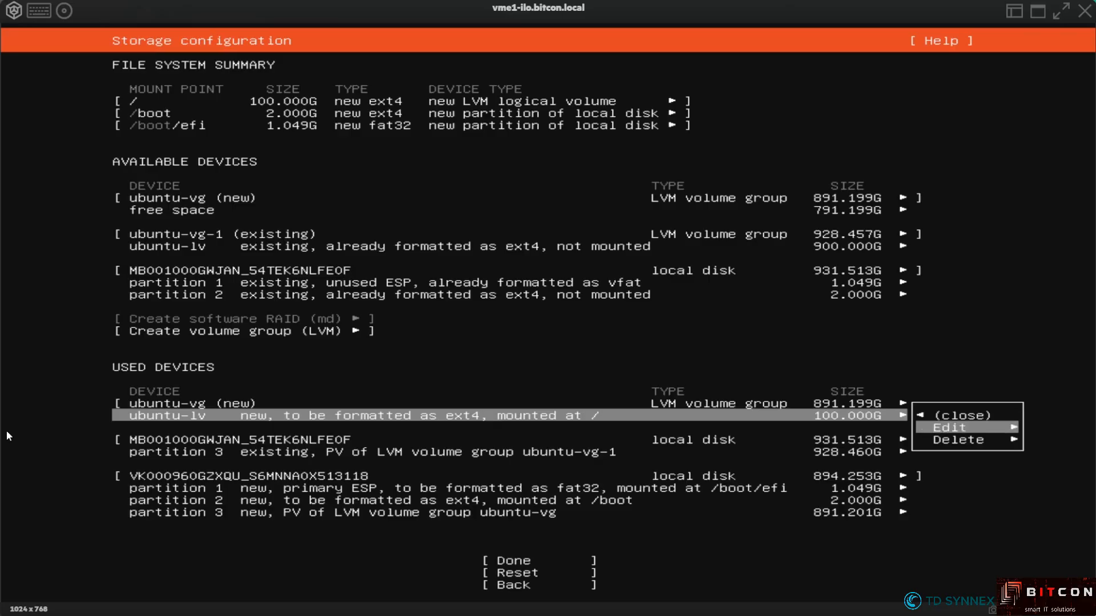
pyautogui.press('Return')
pyautogui.press('Tab')
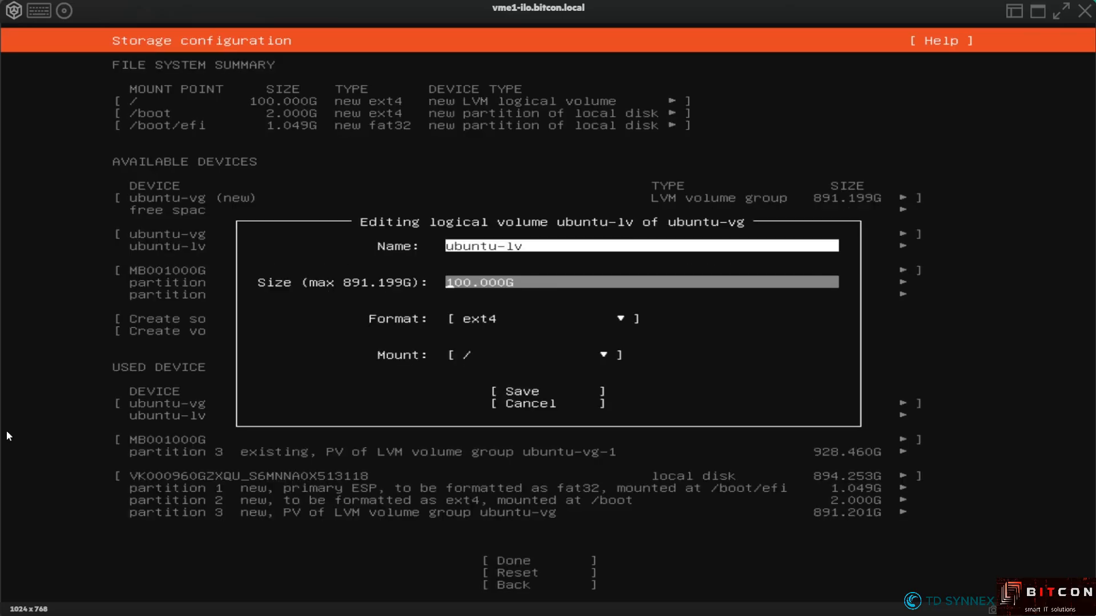
pyautogui.press('Delete')
pyautogui.press('Delete')
pyautogui.press('Delete')
pyautogui.write('890')
pyautogui.press('Tab')
pyautogui.press('Tab')
pyautogui.press('Tab')
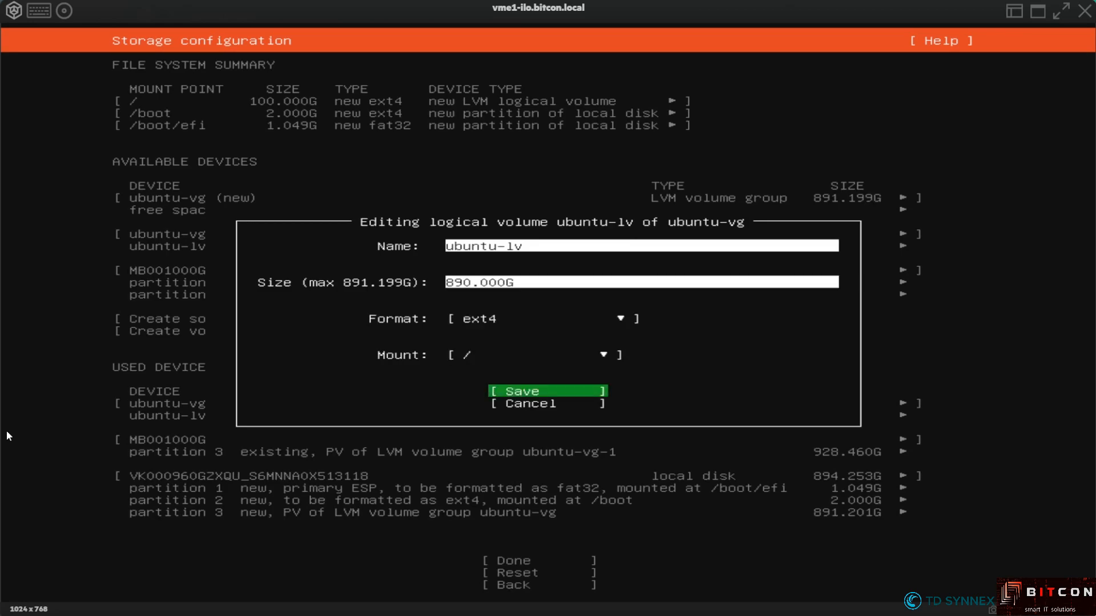
pyautogui.press('Return')
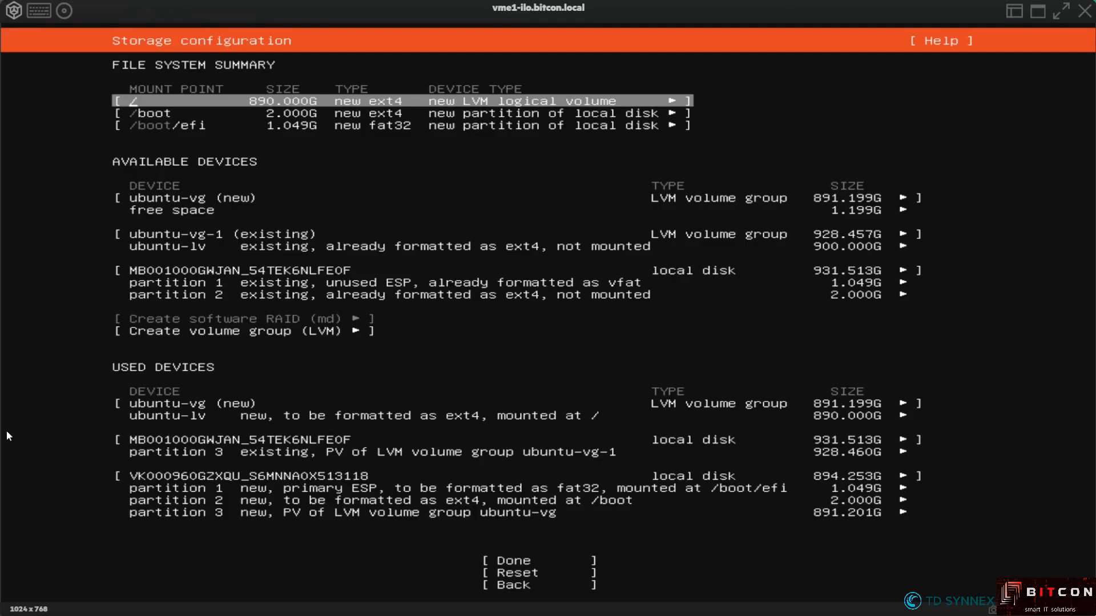
pyautogui.press('Down')
pyautogui.press('Down')
pyautogui.press('Down')
pyautogui.press('Down')
pyautogui.press('Down')
pyautogui.press('Down')
pyautogui.press('Down')
pyautogui.press('Down')
pyautogui.press('Down')
pyautogui.press('Down')
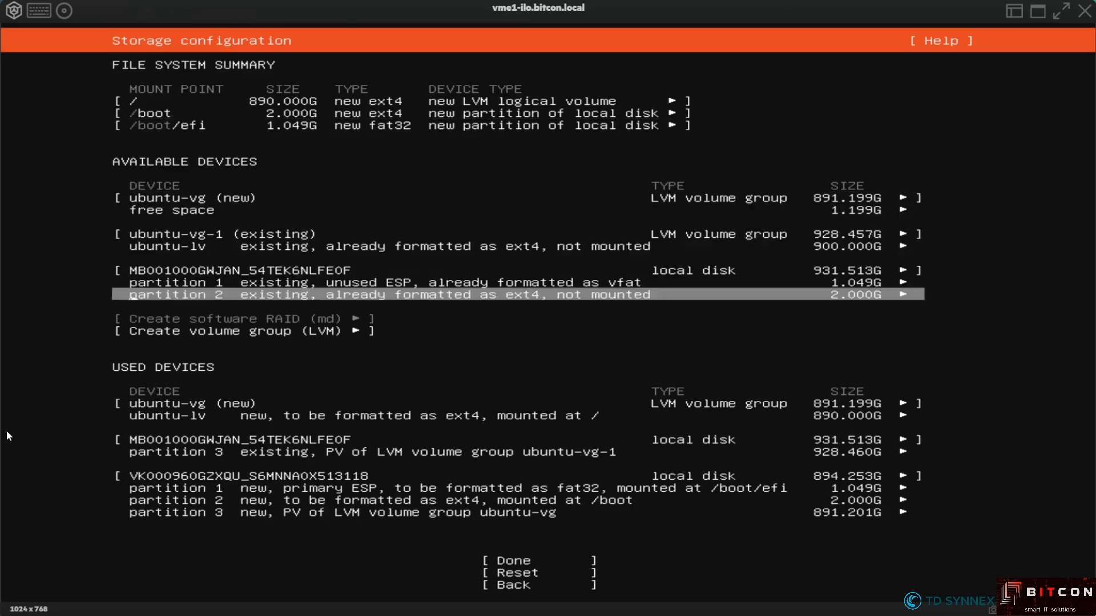
# Accept the storage layout with Done and confirm the destructive install with Continue
pyautogui.press('Down')
pyautogui.press('Down')
pyautogui.press('Down')
pyautogui.press('Down')
pyautogui.press('Down')
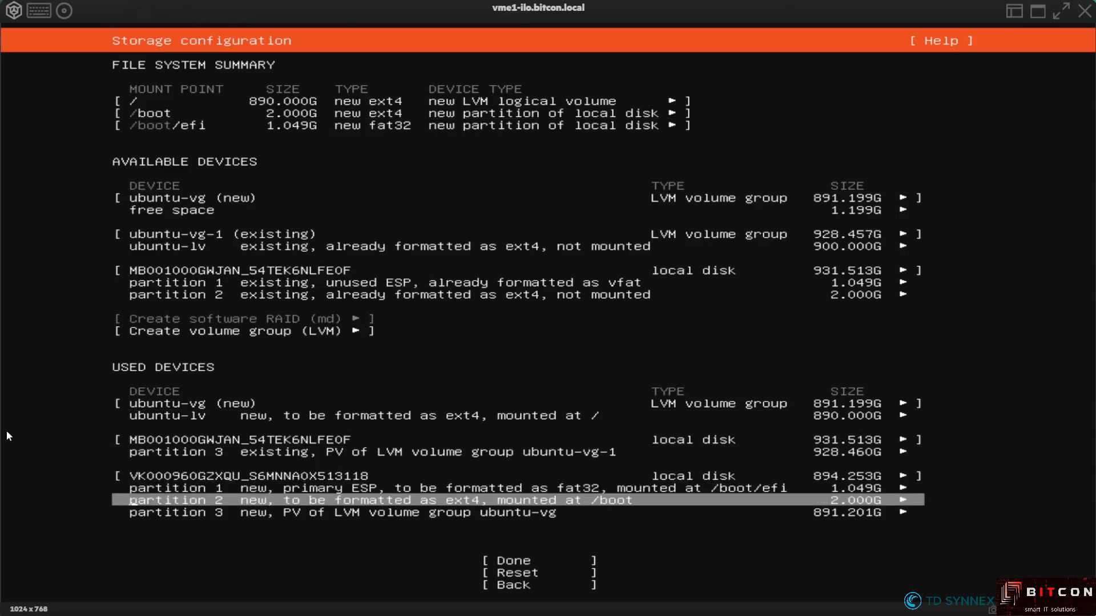
pyautogui.press('Down')
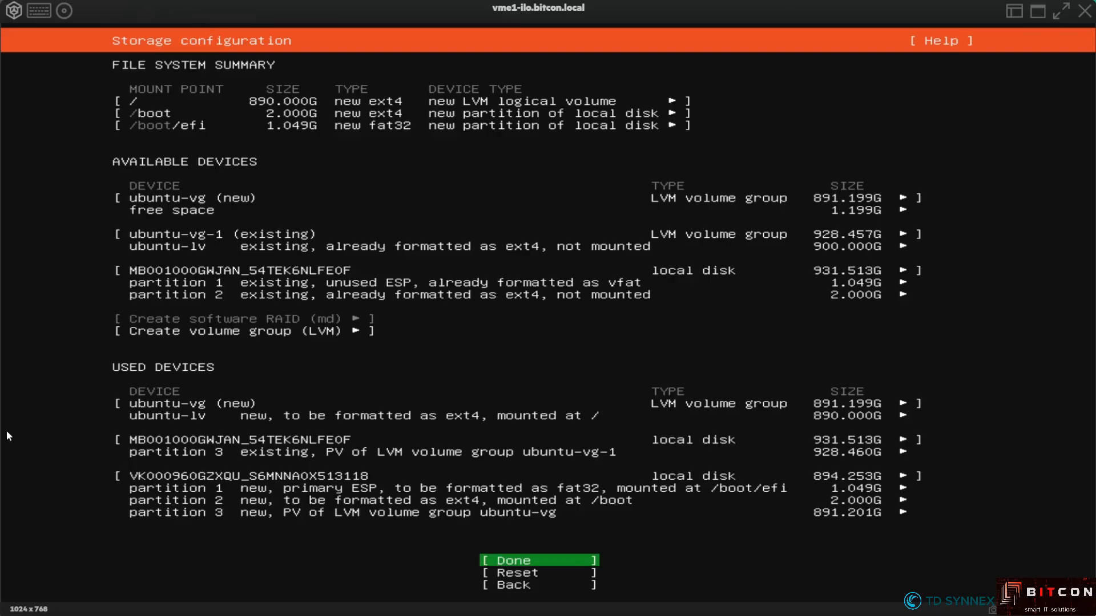
pyautogui.press('Return')
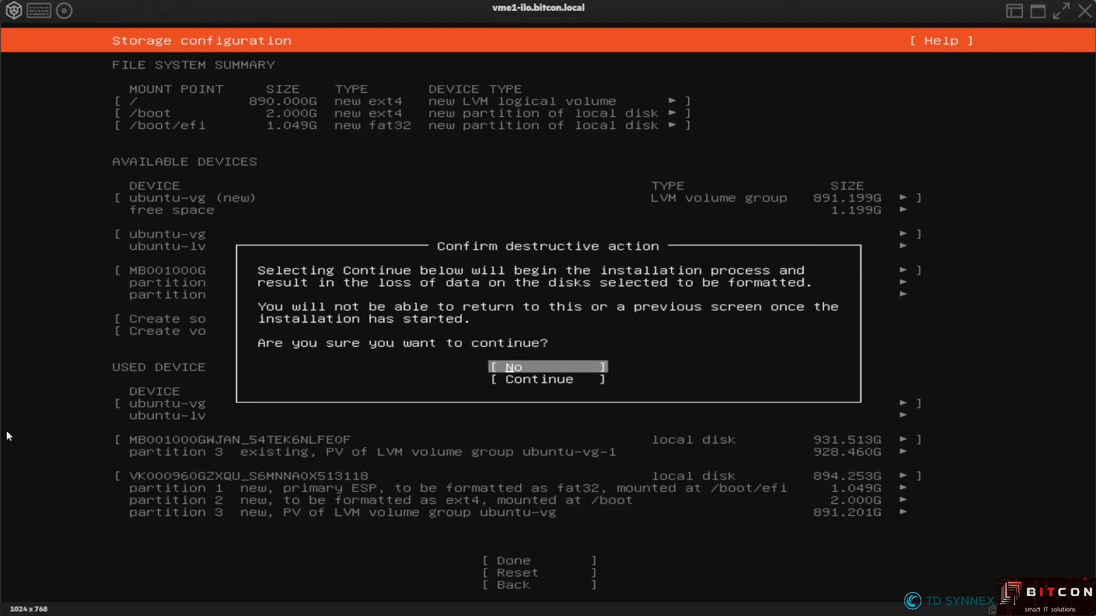
pyautogui.press('Down')
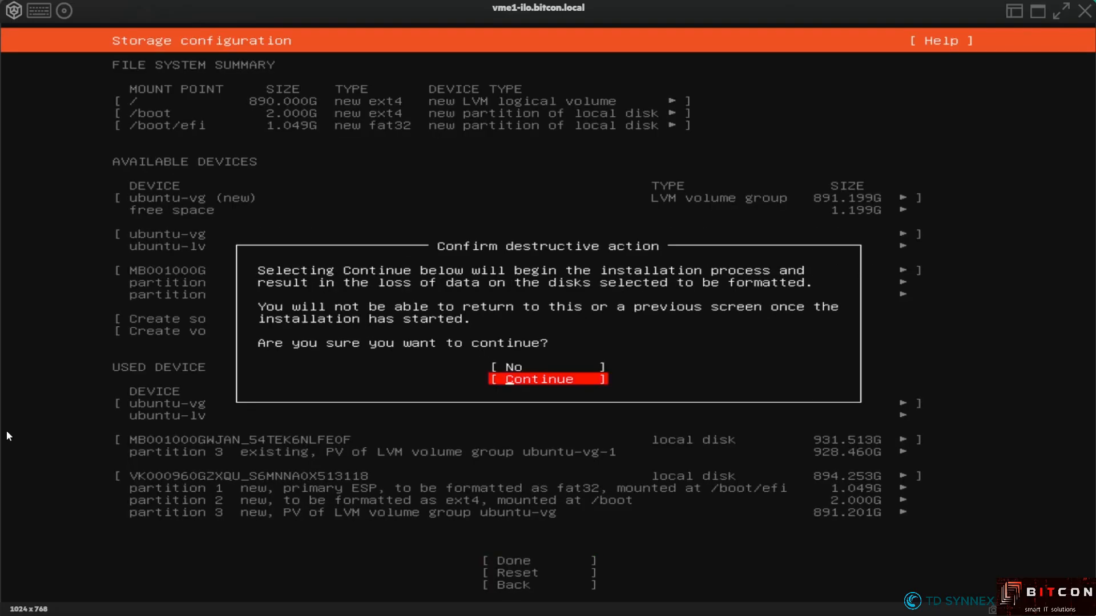
pyautogui.press('Return')
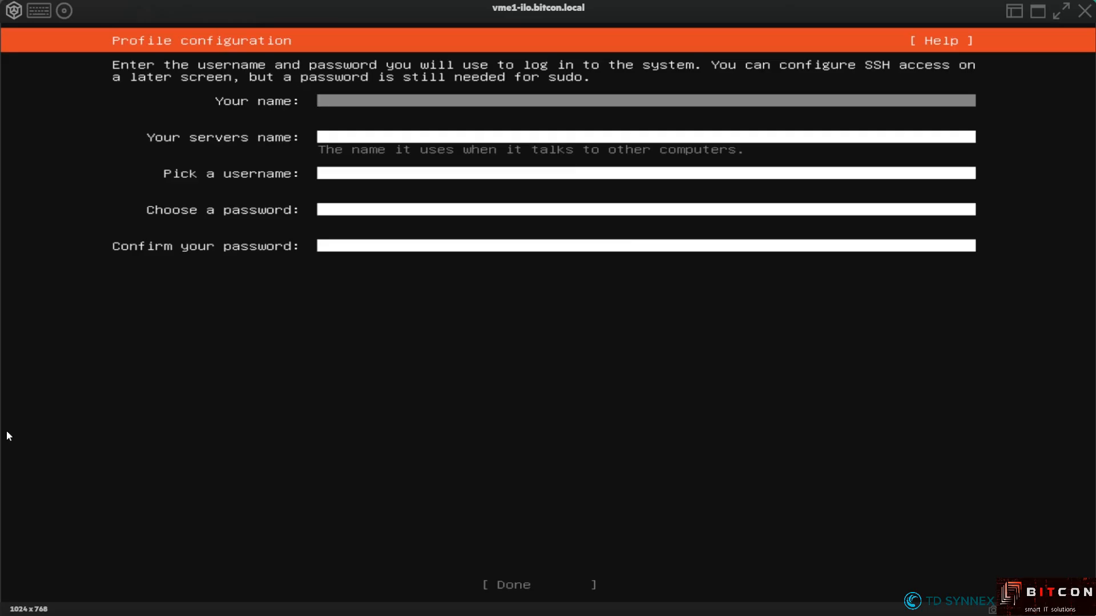
# Enter the user's full name and the server name vme1
pyautogui.write('Bart Heungens')
pyautogui.press('Tab')
pyautogui.write('vme1')
pyautogui.press('Tab')
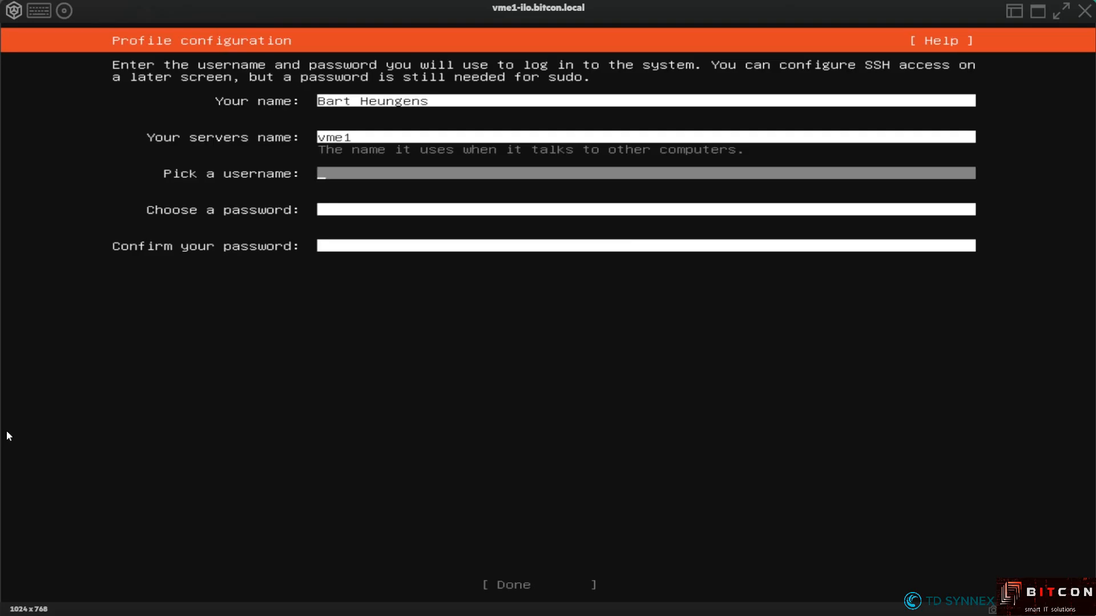
# Set the username to administrator after root and admin are rejected
pyautogui.write('root')
pyautogui.press('Tab')
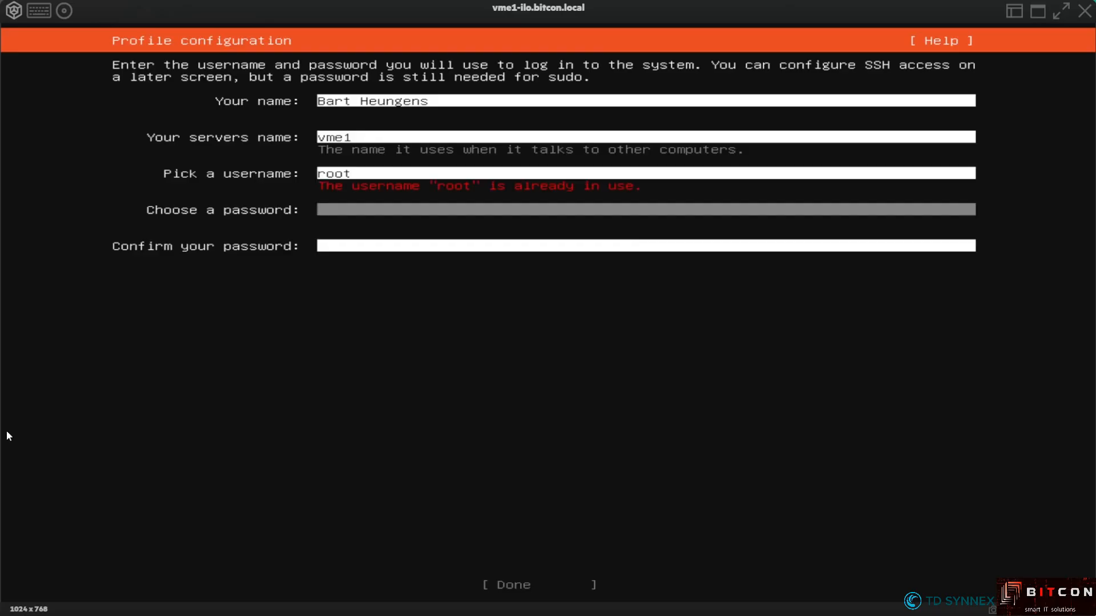
pyautogui.hotkey('shift', 'Tab')
pyautogui.press('BackSpace')
pyautogui.press('BackSpace')
pyautogui.press('BackSpace')
pyautogui.press('BackSpace')
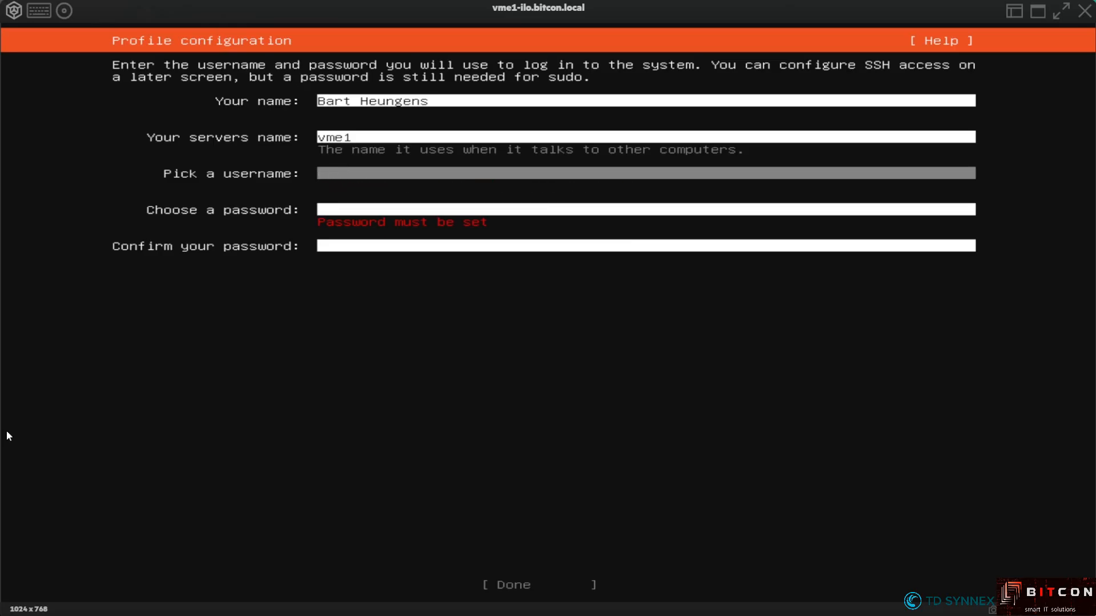
pyautogui.write('admin')
pyautogui.press('Tab')
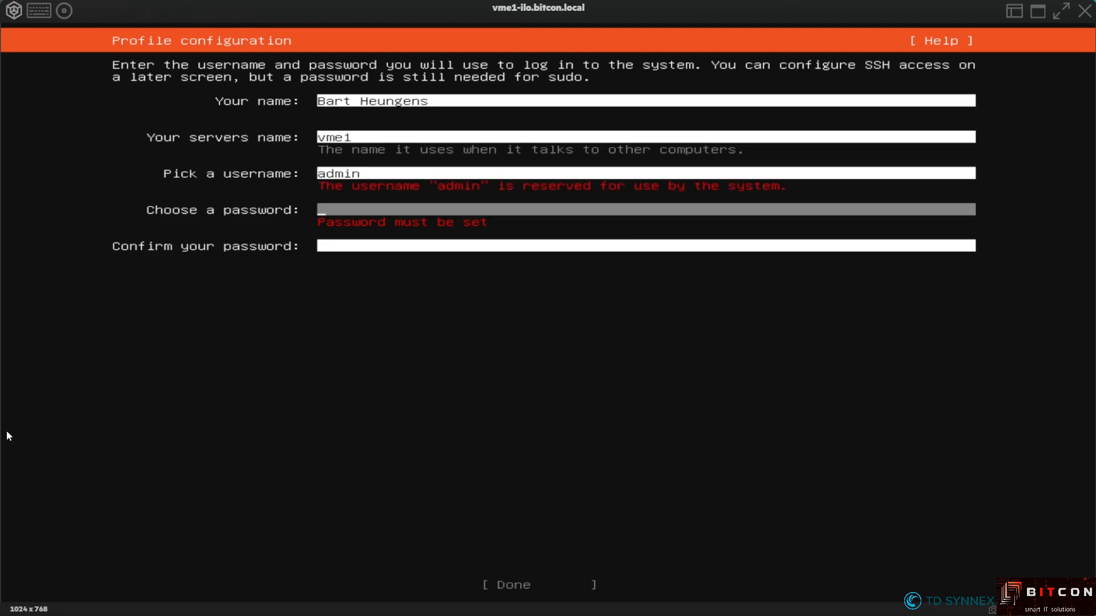
pyautogui.hotkey('shift', 'Tab')
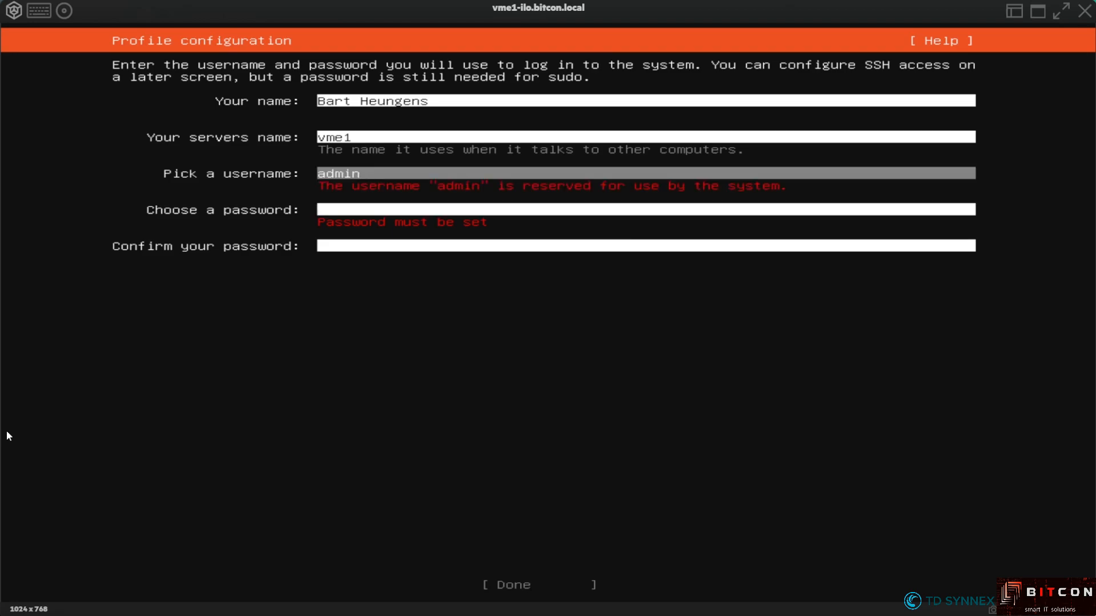
pyautogui.write('istrator')
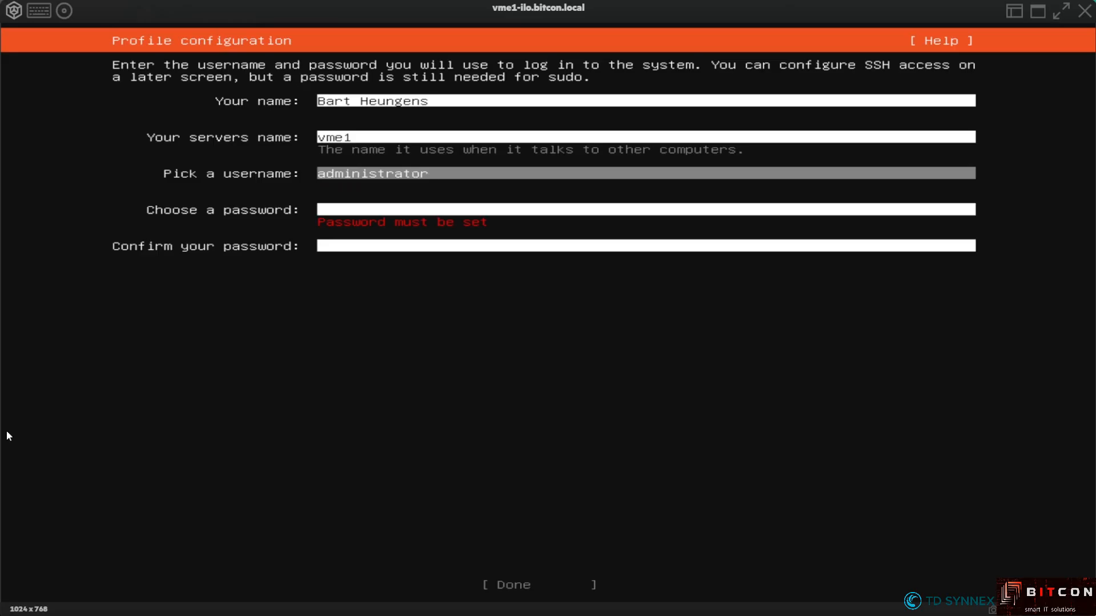
# Enter and confirm the account password, then submit the profile with Done
pyautogui.press('Tab')
pyautogui.write('******')
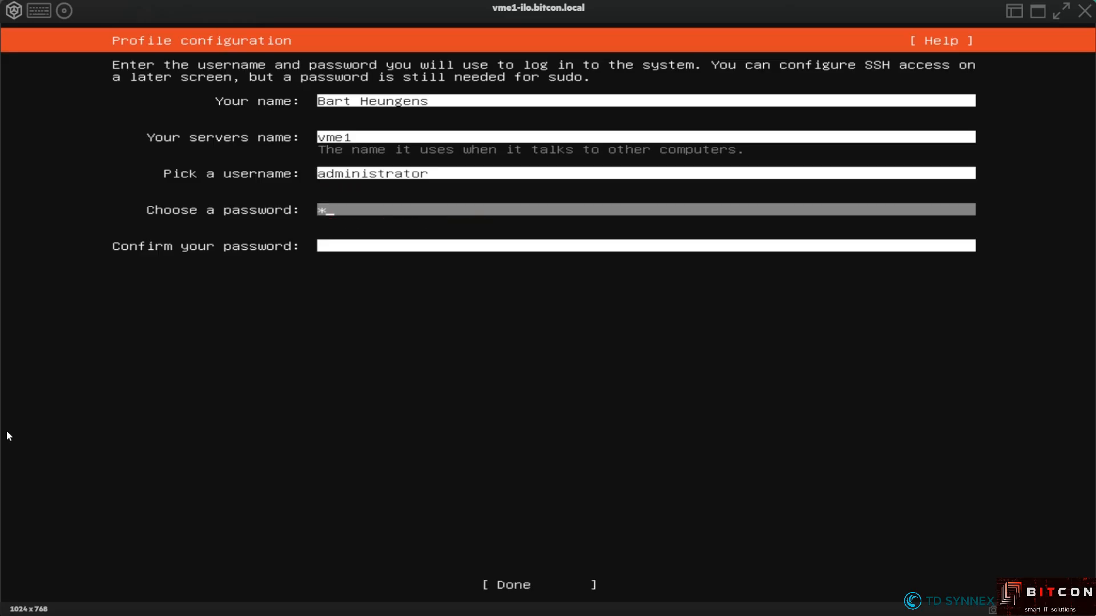
pyautogui.write('***')
pyautogui.press('Tab')
pyautogui.write('*********')
pyautogui.press('Tab')
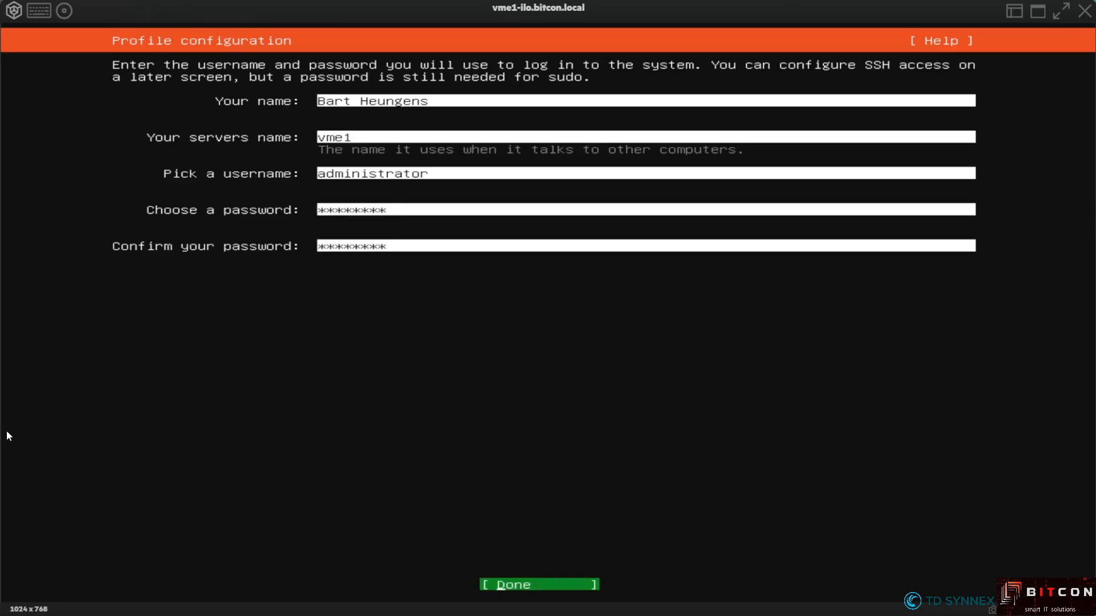
pyautogui.press('Return')
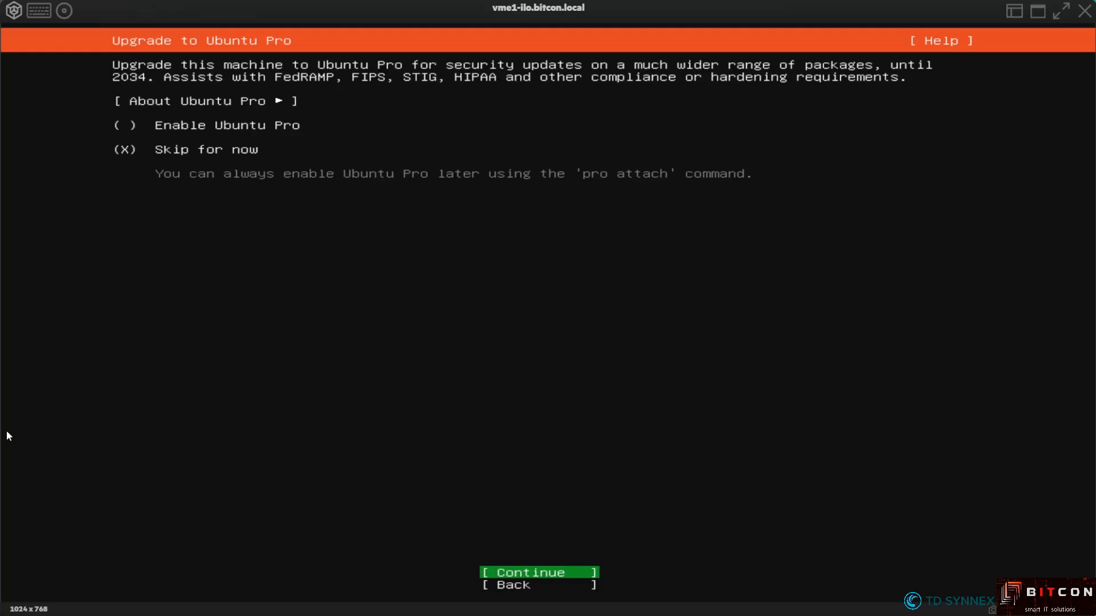
# Skip Ubuntu Pro, enable Install OpenSSH server, and accept the SSH settings
pyautogui.press('Return')
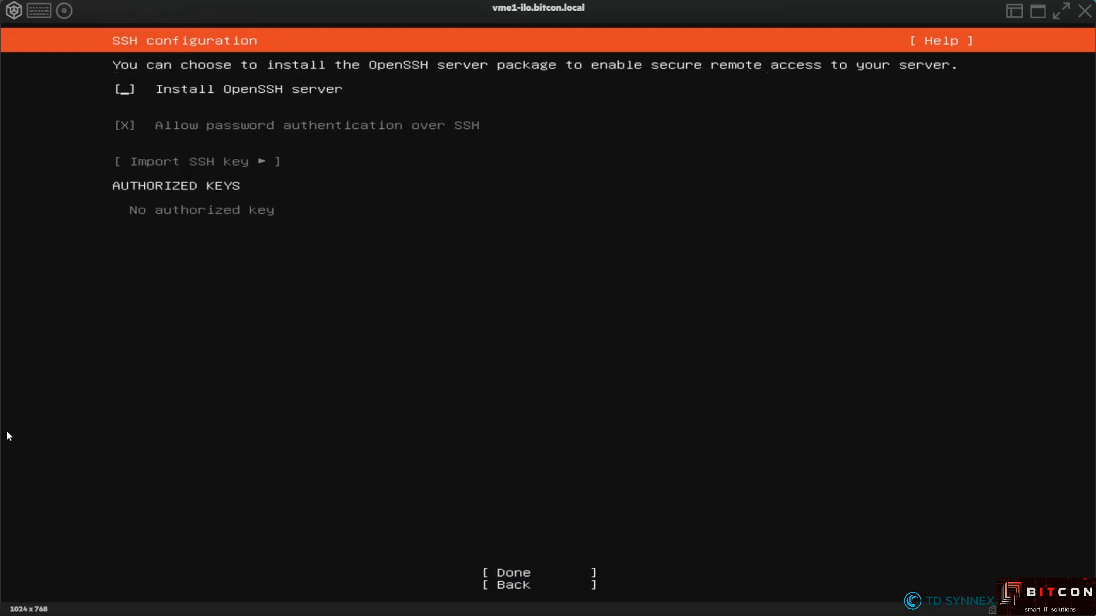
pyautogui.press('space')
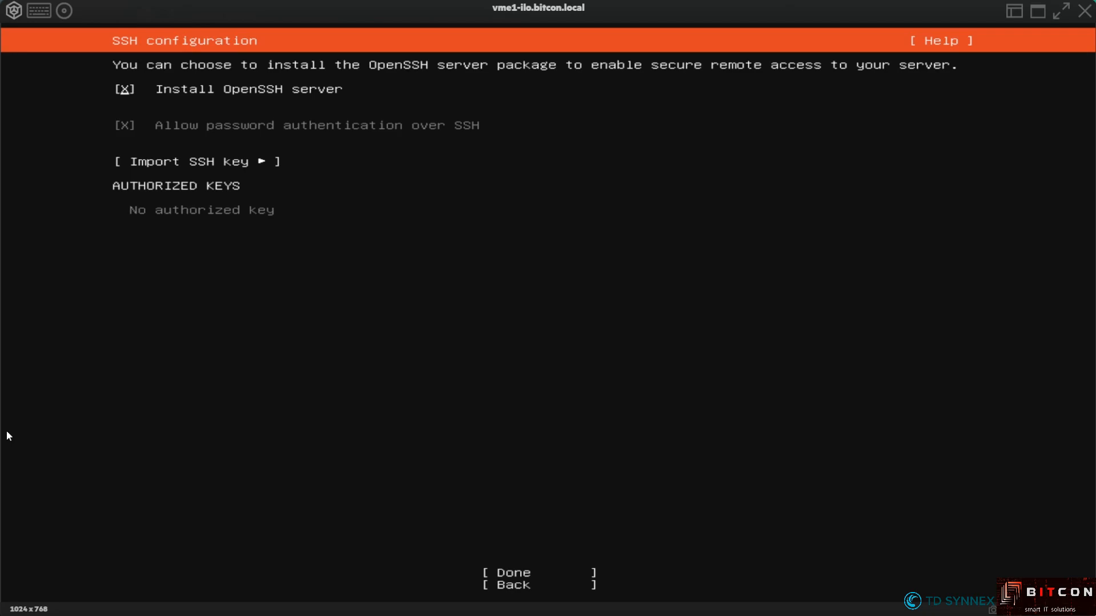
pyautogui.press('Tab')
pyautogui.press('Tab')
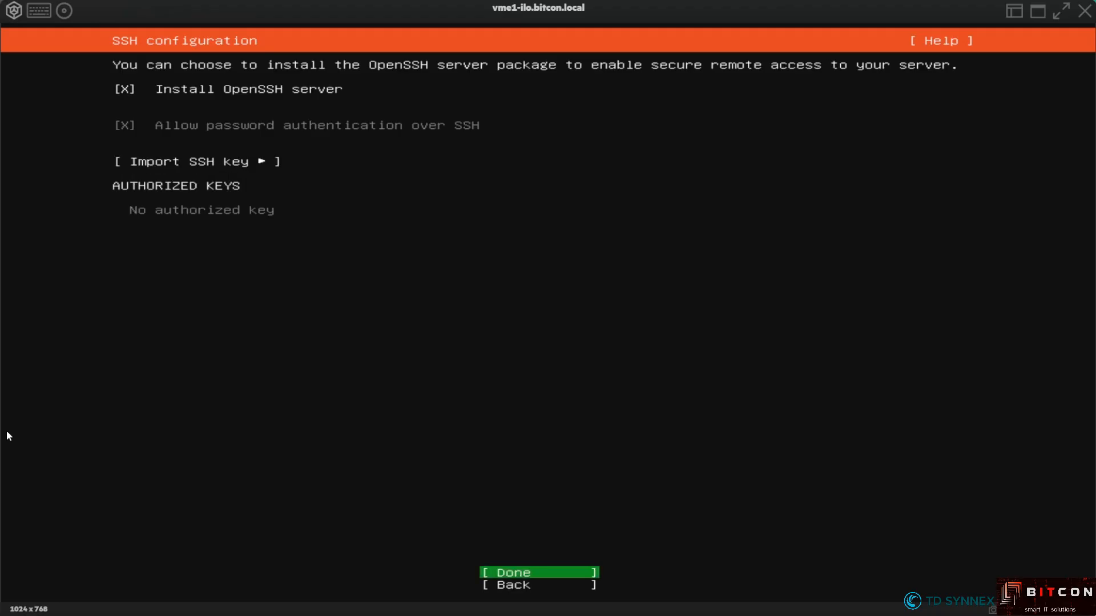
pyautogui.press('Return')
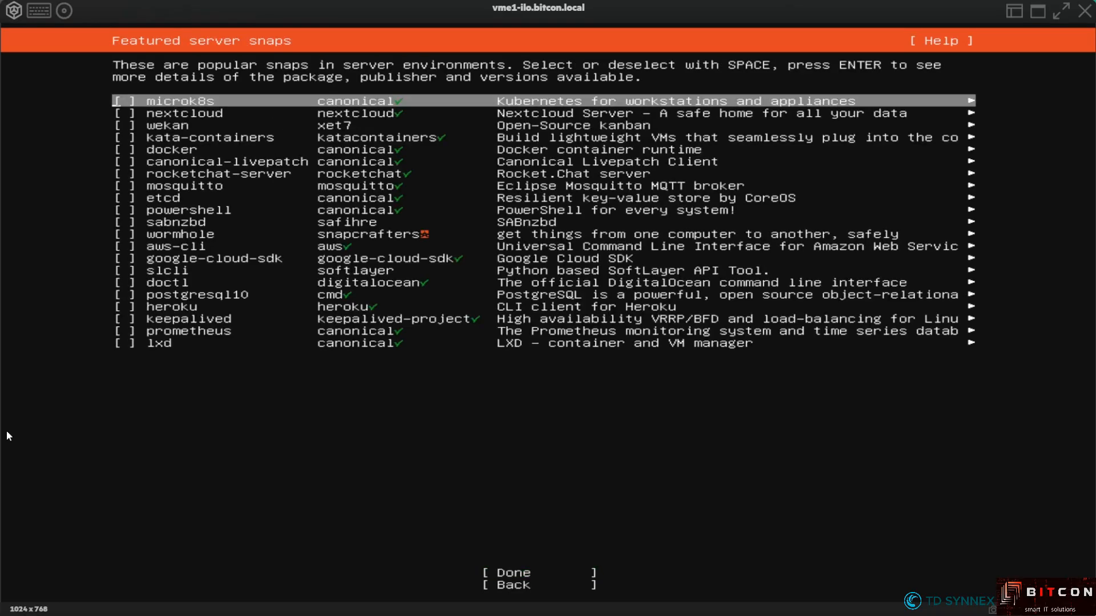
# Finish Featured server snaps with none selected and wait for Installation complete
pyautogui.press('Tab')
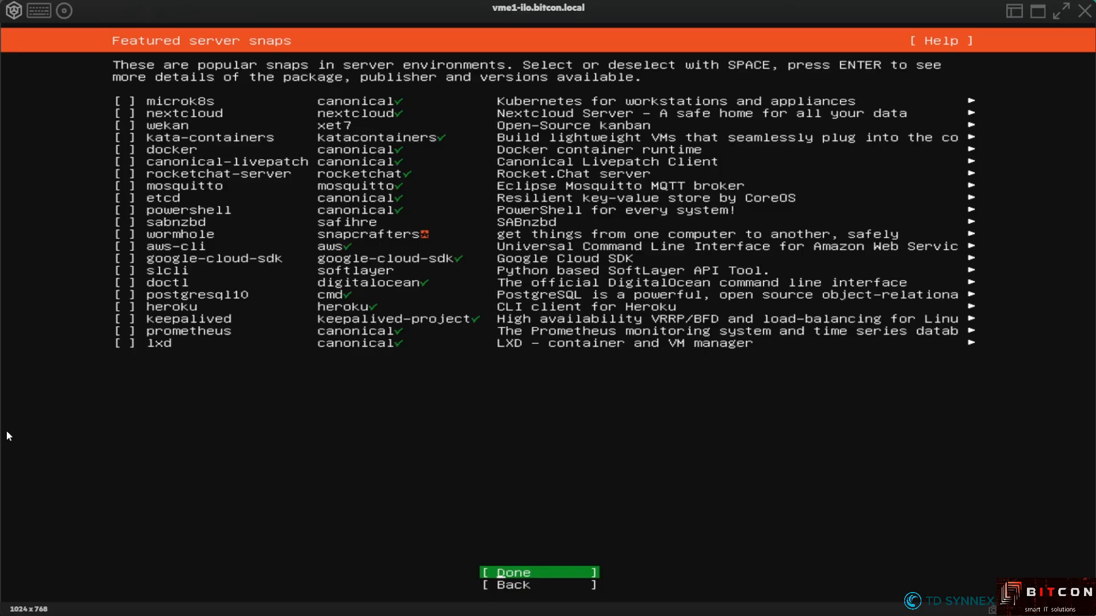
pyautogui.press('Return')
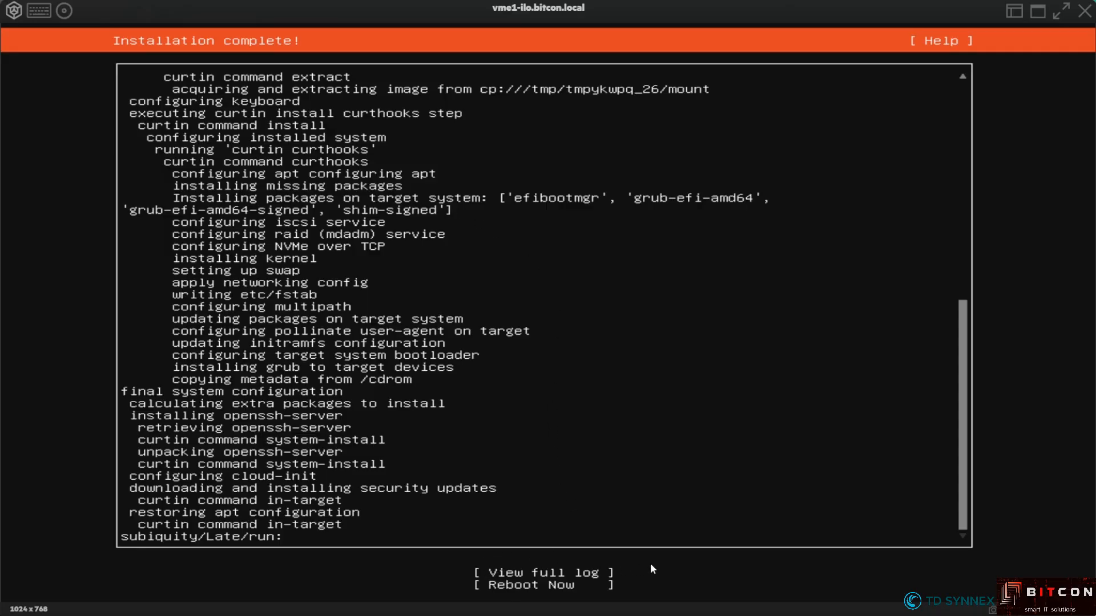
# Select Reboot Now on the completed installation
pyautogui.press('Tab')
pyautogui.press('Down')
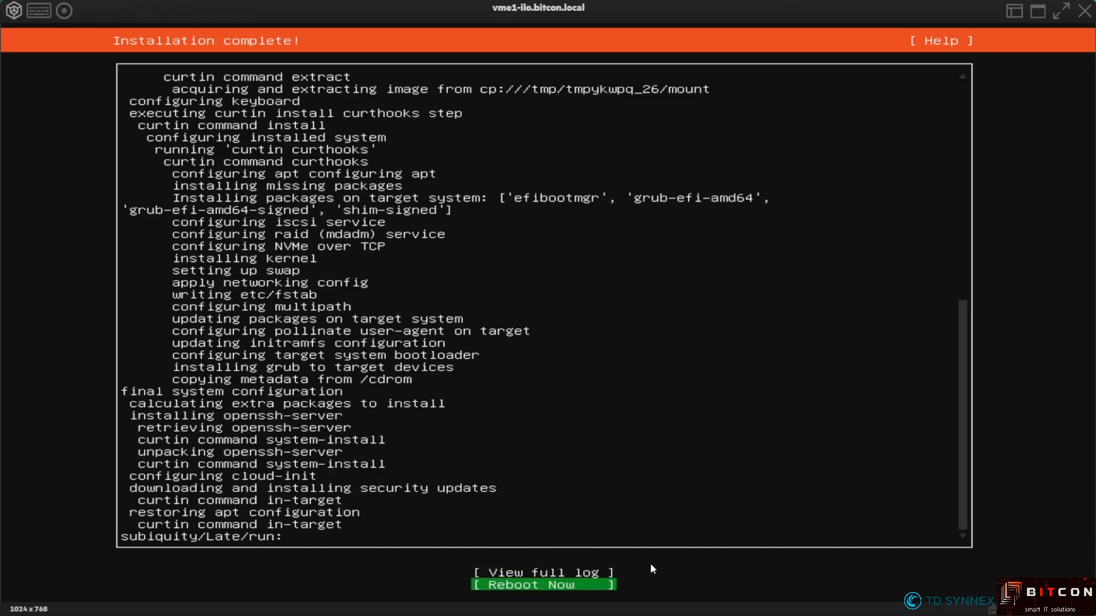
pyautogui.press('Return')
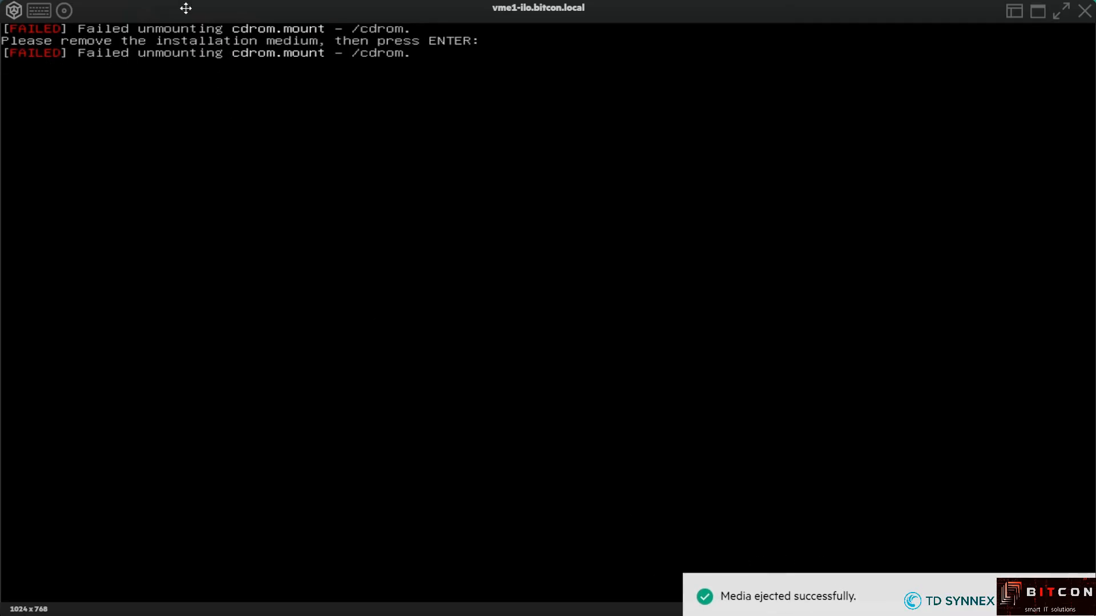
# Check the Virtual Media menu, then confirm the medium is removed to continue rebooting
pyautogui.click(65, 11)
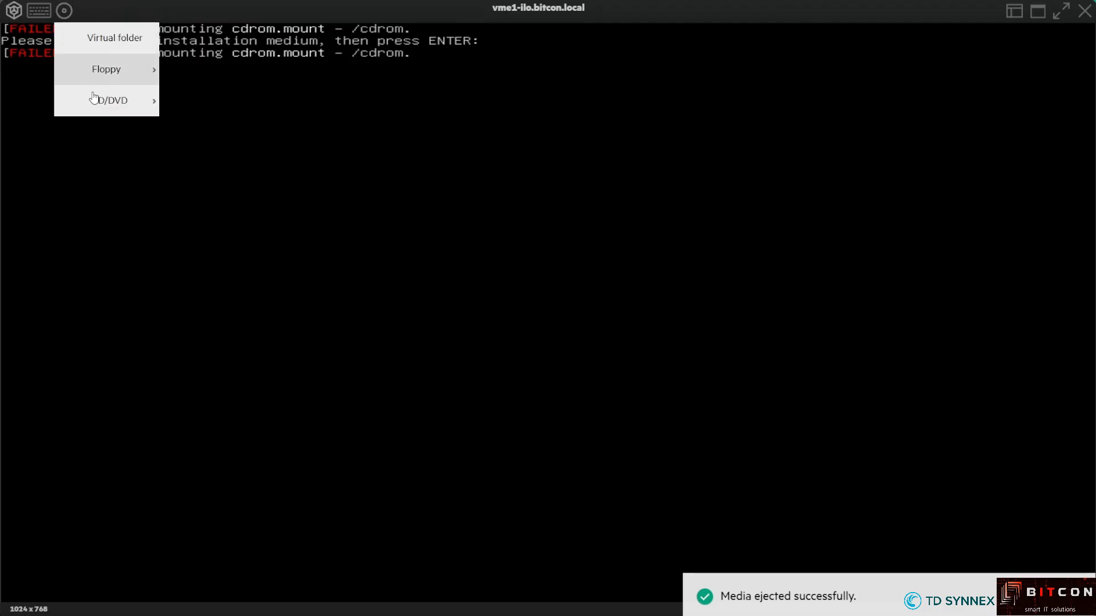
pyautogui.moveTo(95, 103)
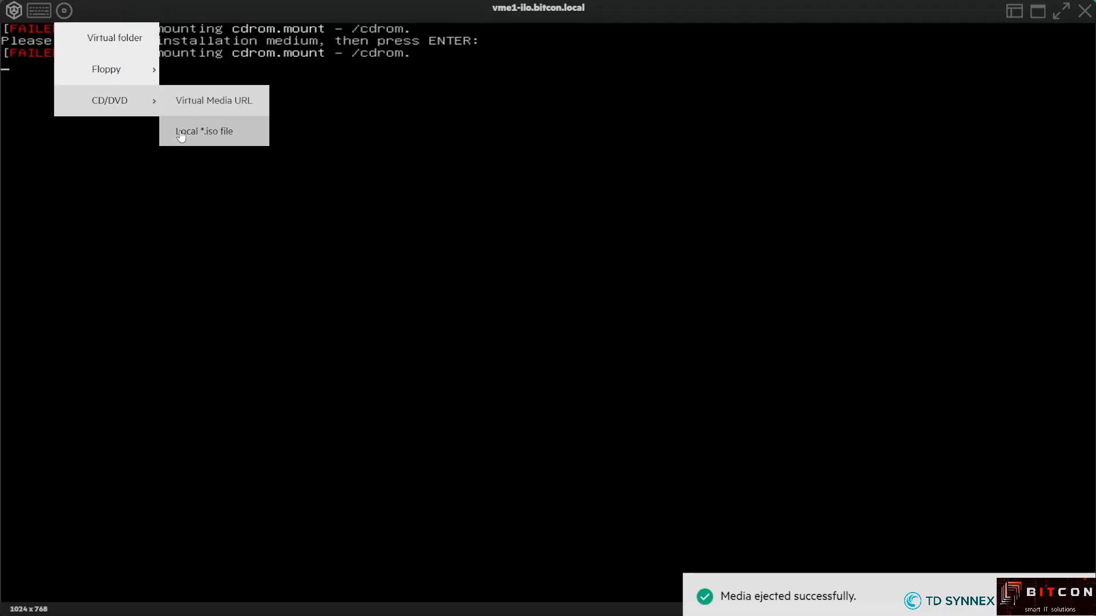
pyautogui.click(223, 192)
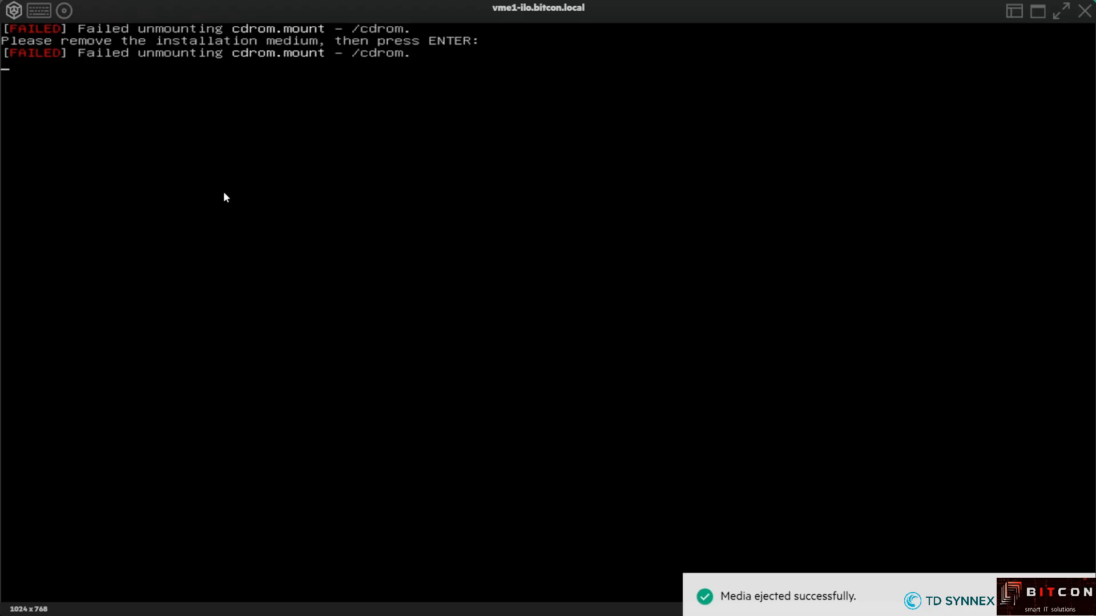
pyautogui.press('Return')
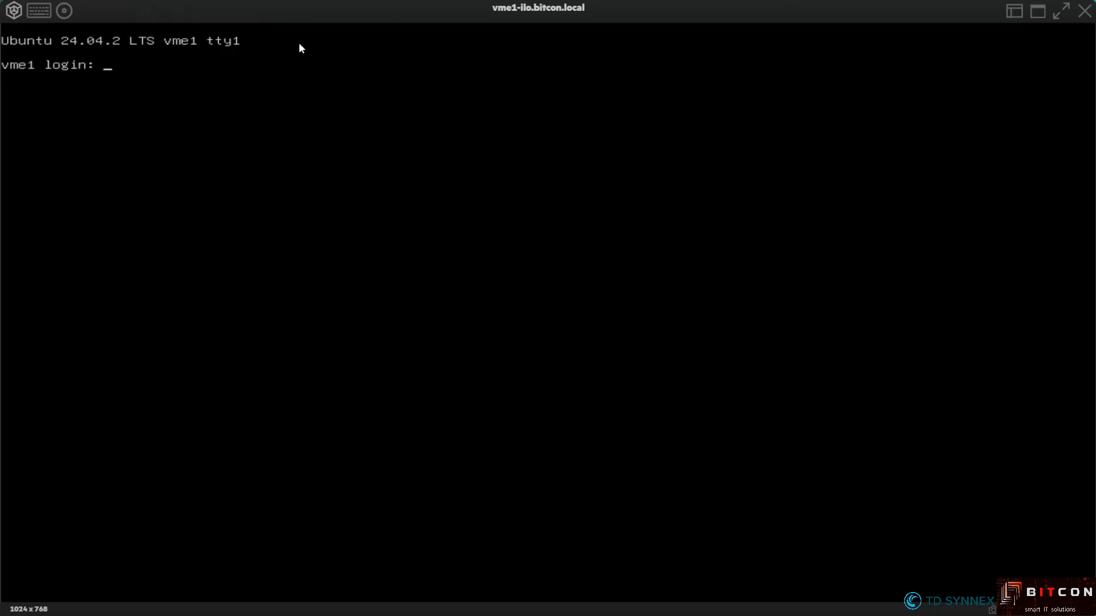
# Log in at the vme1 prompt as administrator with the account password
pyautogui.write('ad')
pyautogui.press('BackSpace')
pyautogui.press('BackSpace')
pyautogui.write('administrator')
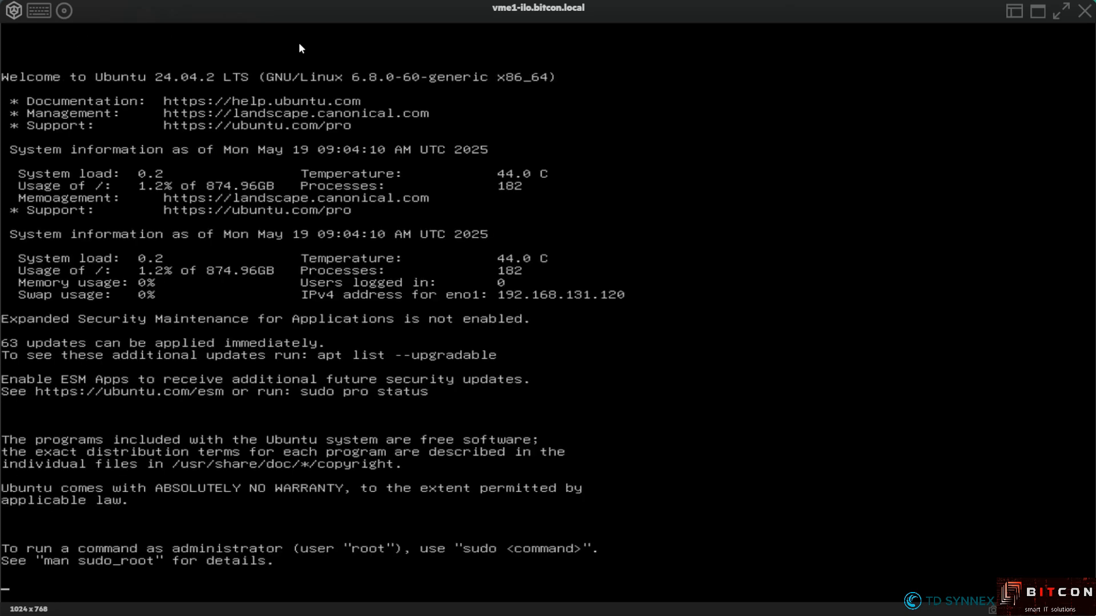
pyautogui.press('Return')
pyautogui.press('Return')
pyautogui.press('Return')
pyautogui.press('Return')
pyautogui.press('Return')
pyautogui.press('Return')
pyautogui.press('Return')
pyautogui.press('Return')
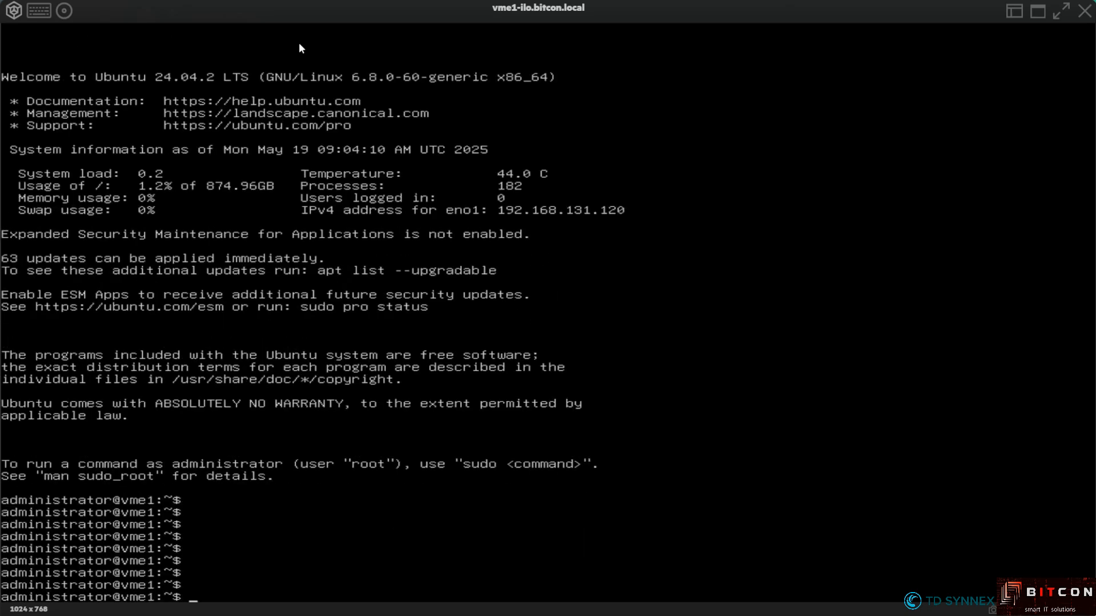